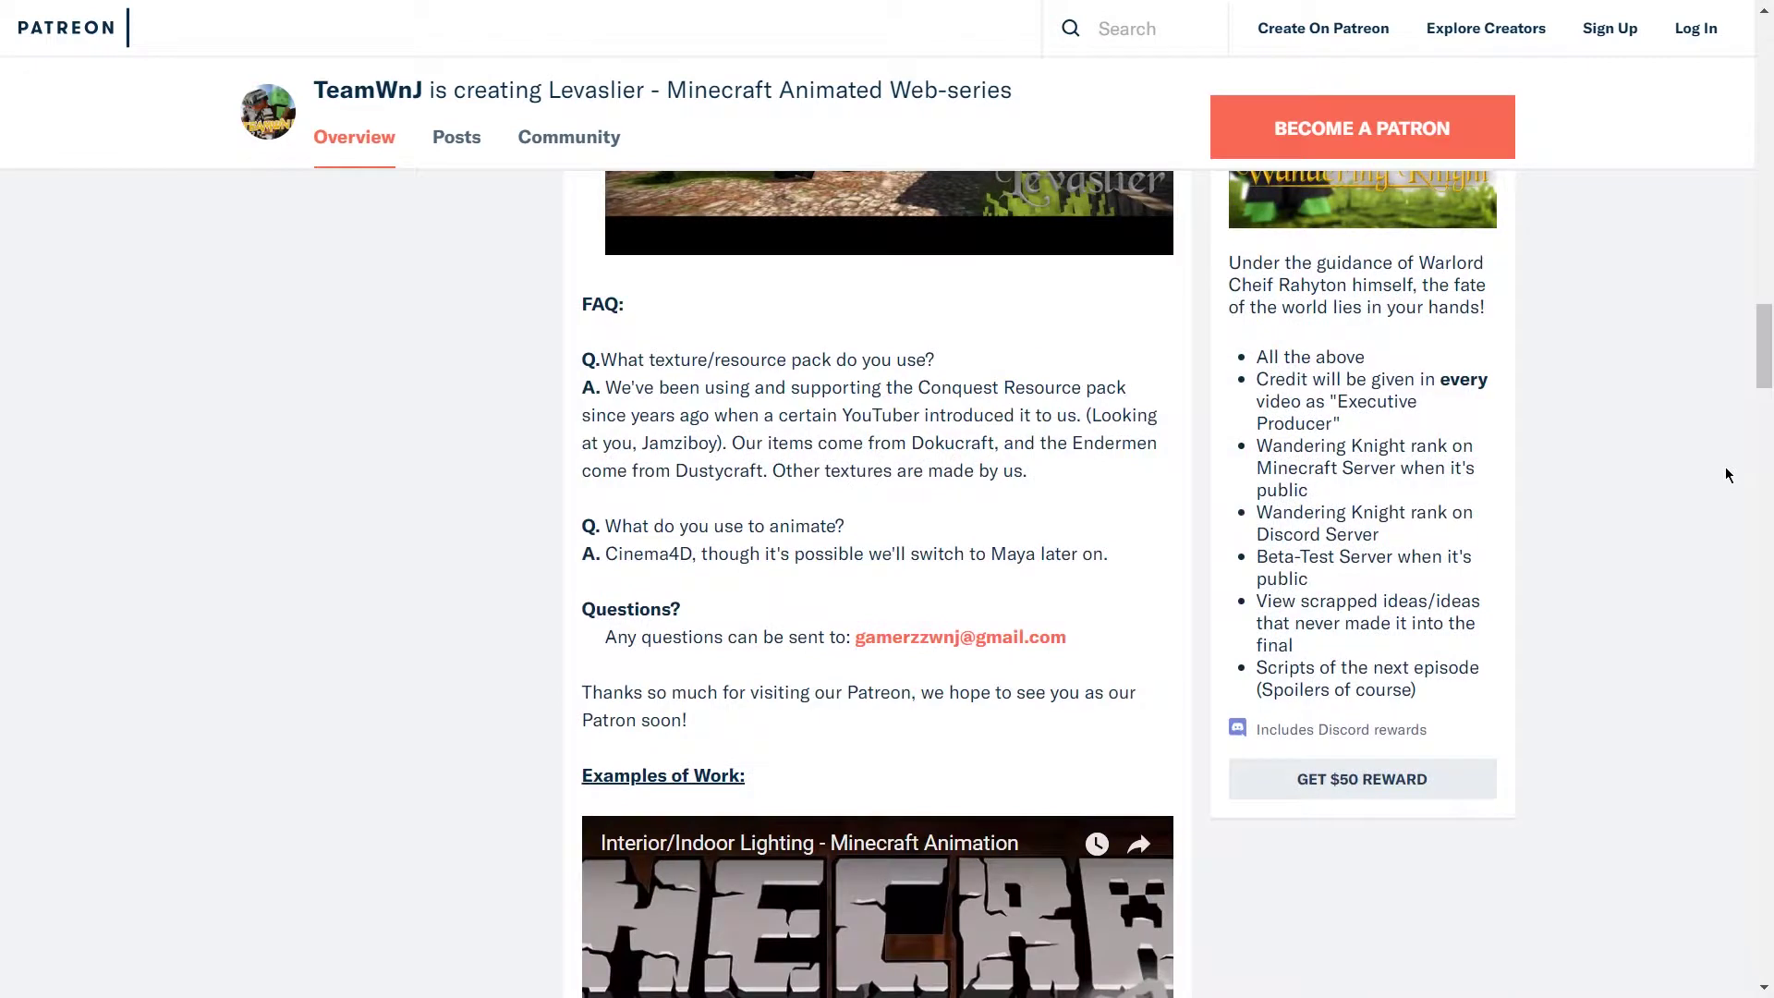
Step: Scroll the Patreon creator page down to the Examples of Work videos and back up slightly
scroll(1725, 467, down, 12)
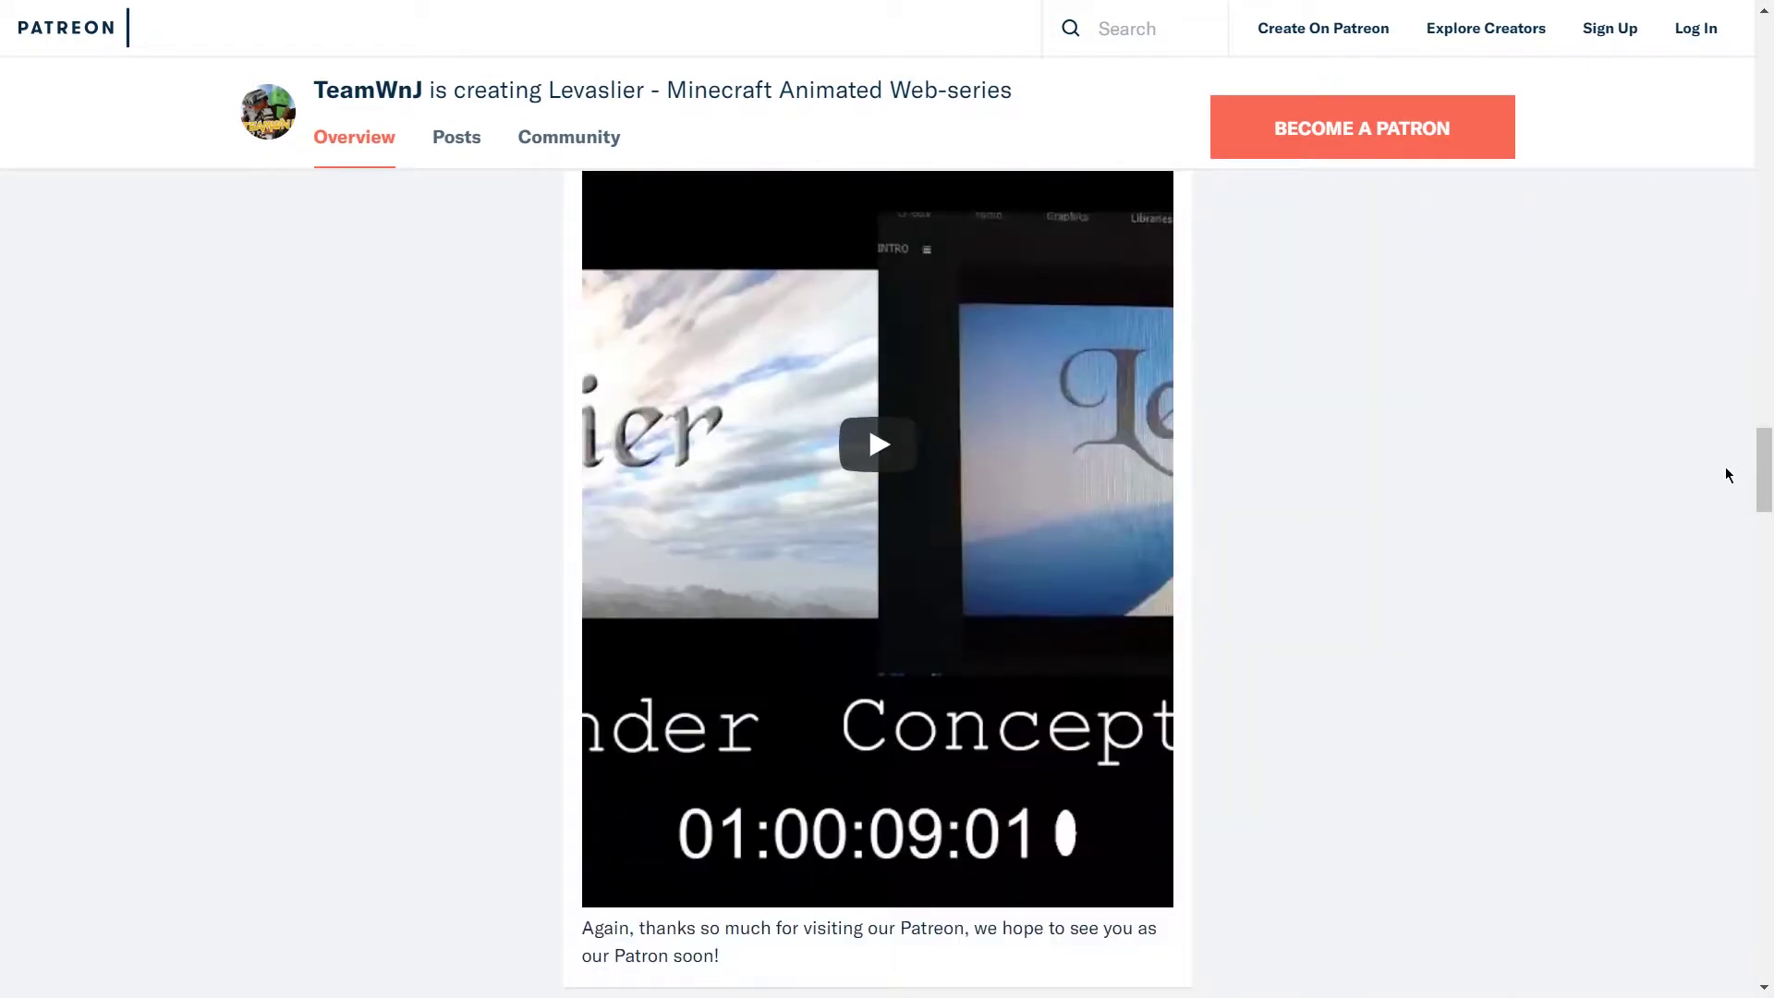
scroll(1725, 469, down, 13)
scroll(1725, 469, up, 7)
scroll(1725, 468, up, 7)
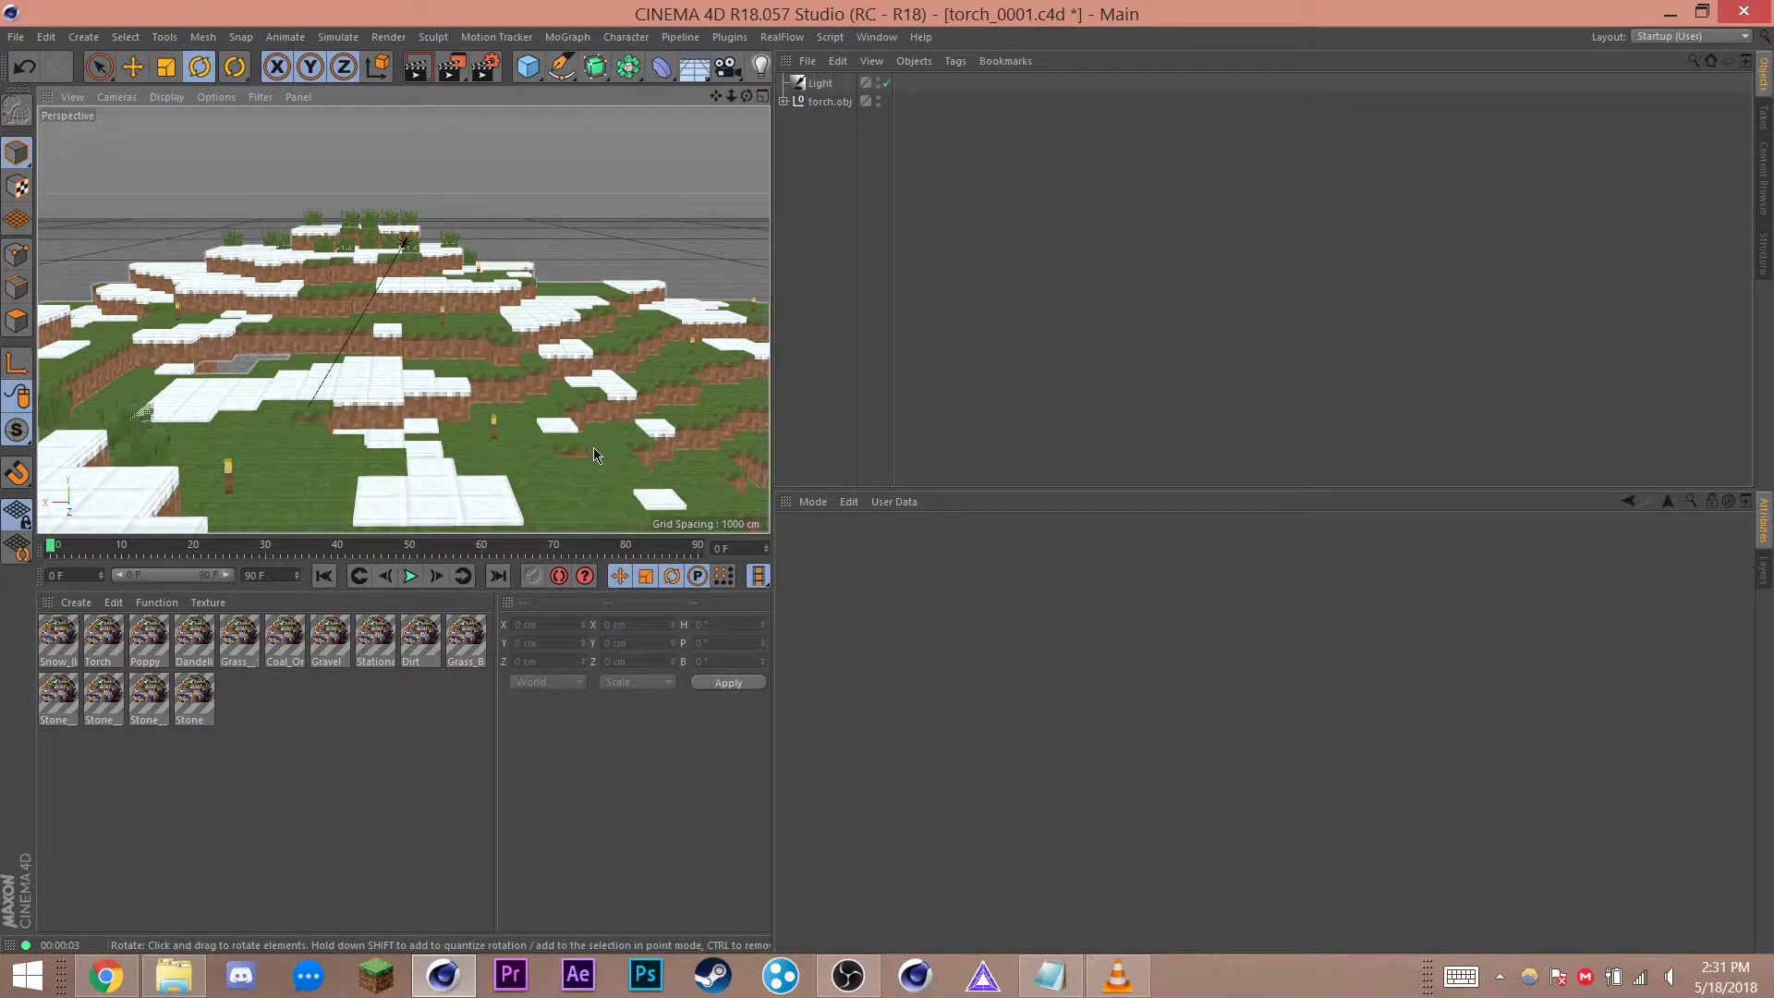
Step: Orbit the perspective view to look down over the whole Minecraft terrain
mouse_move(396, 378)
alt+mouse_down()
mouse_move(386, 426)
mouse_move(363, 430)
mouse_move(383, 358)
mouse_move(387, 384)
alt+mouse_up()
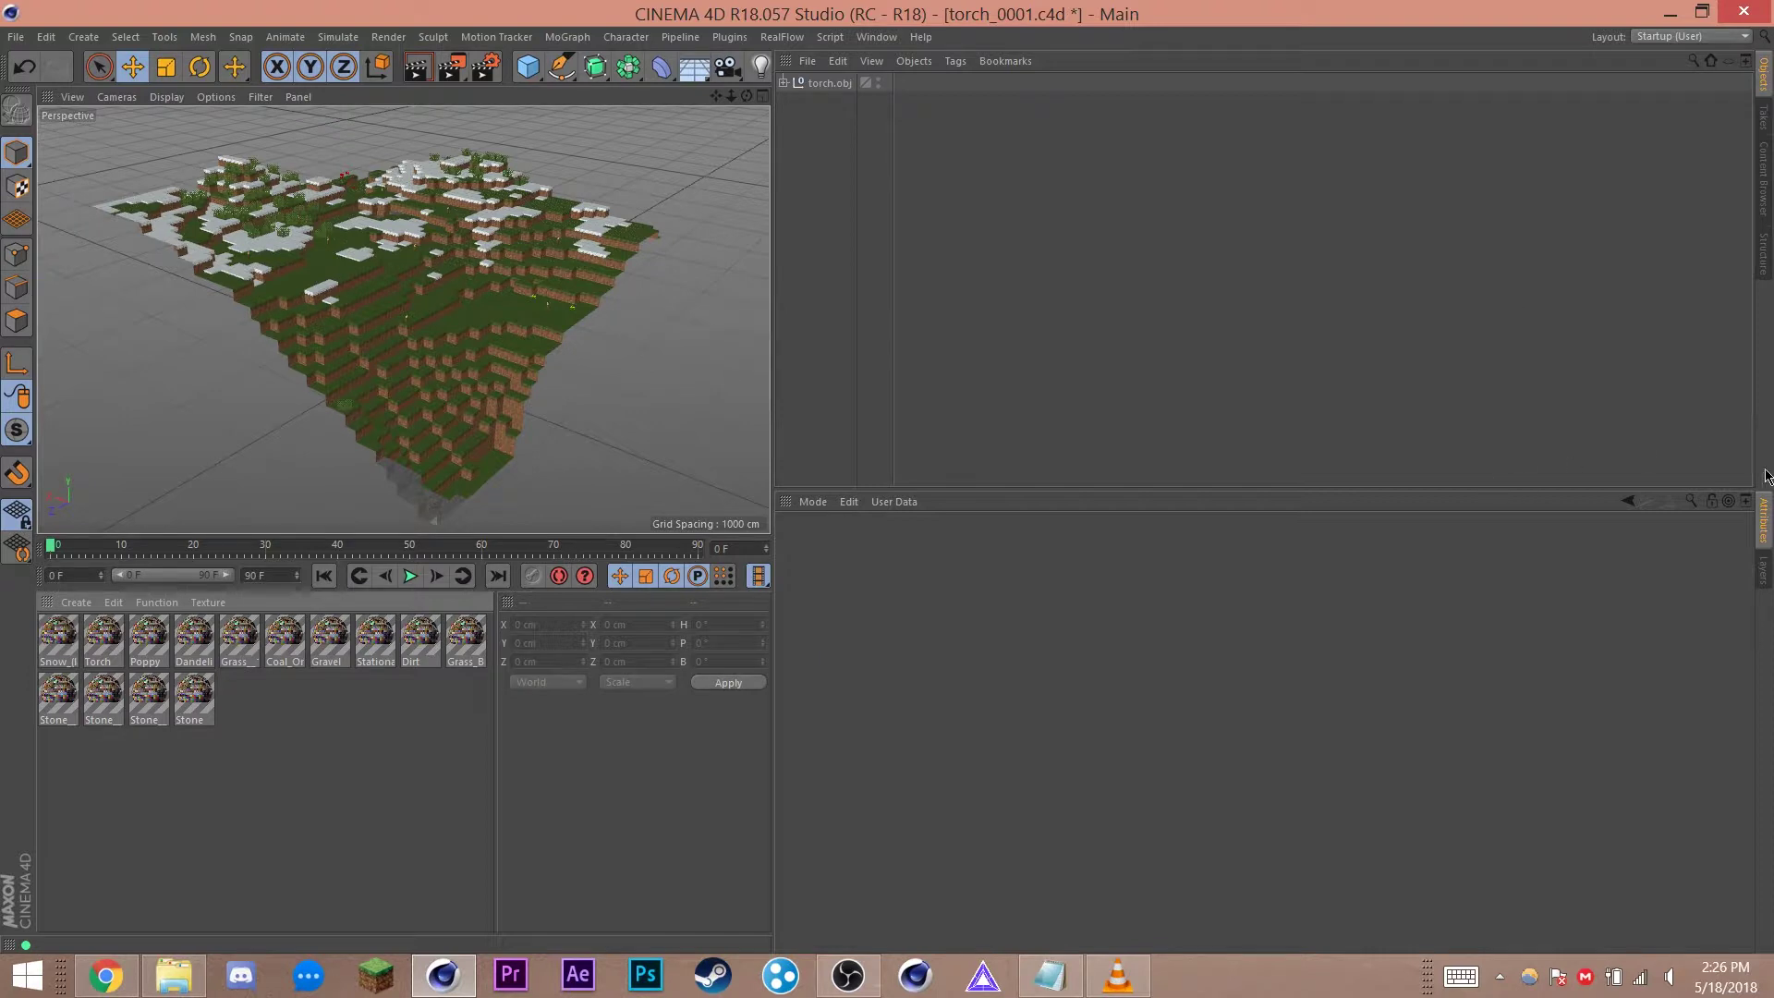
Step: Orbit, dolly and pan the viewport until one torch on the grass fills the view
alt+drag(393, 307, 429, 372)
alt+right_drag(408, 304, 397, 450)
alt+drag(383, 450, 413, 463)
alt+middle_drag(414, 462, 604, 309)
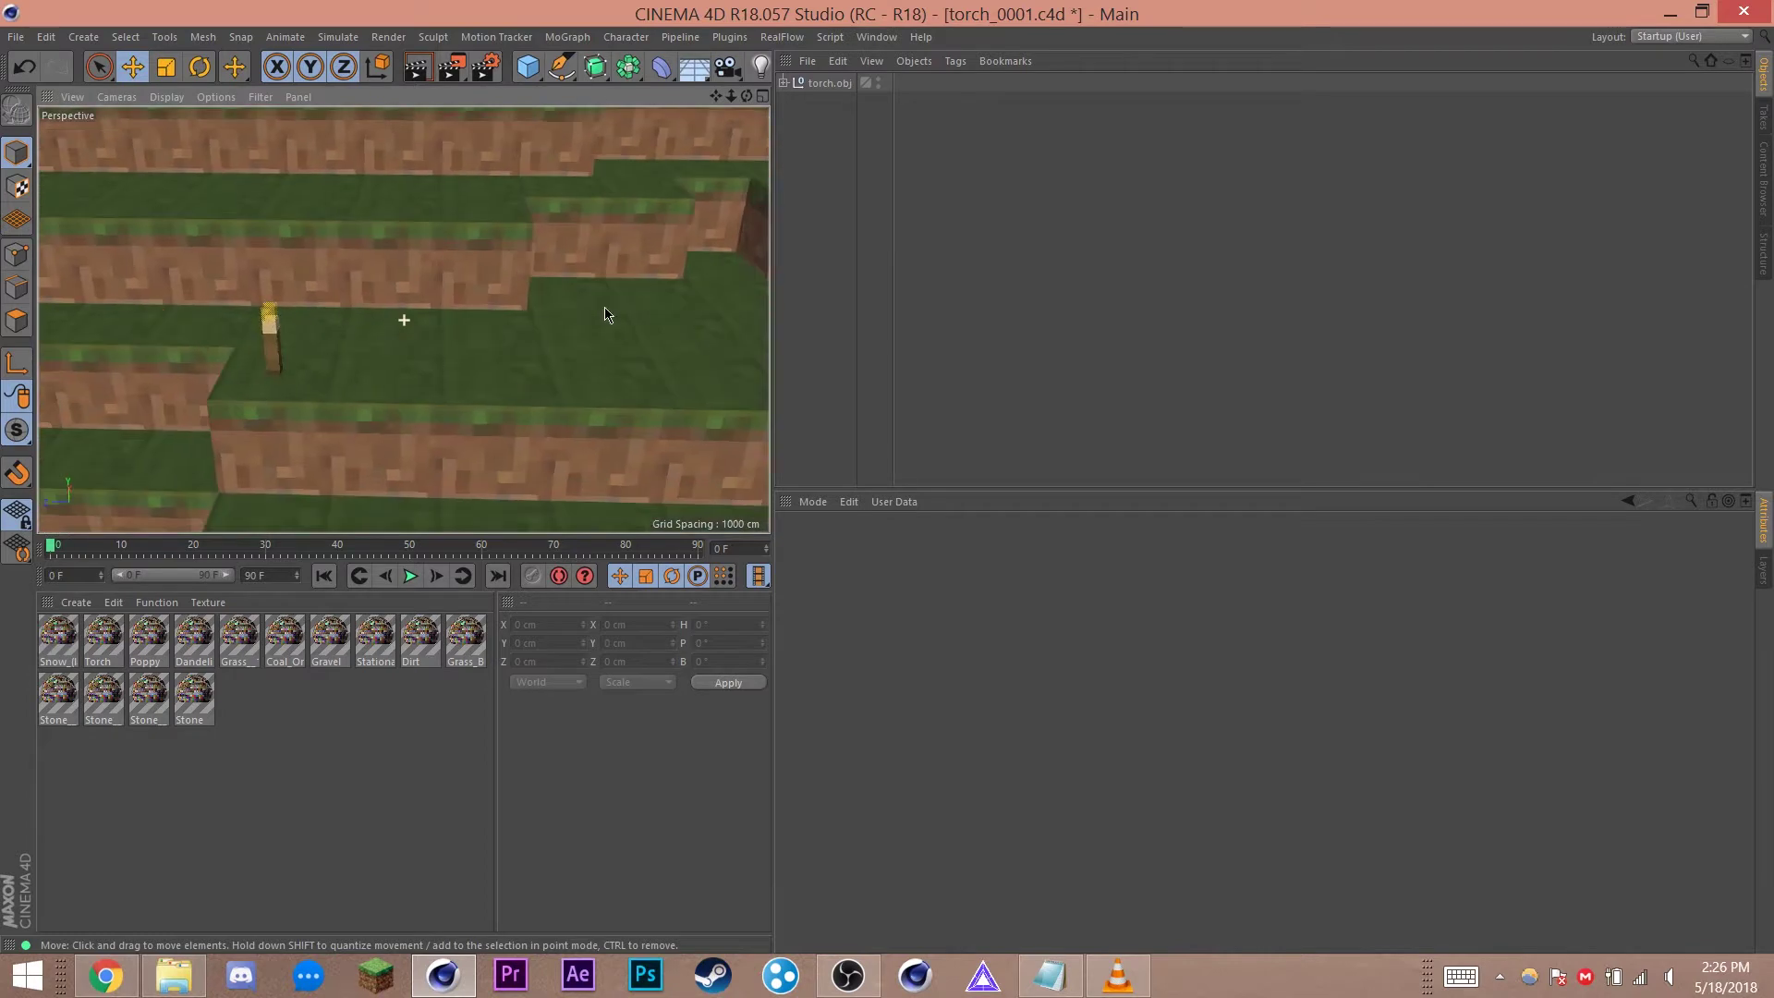
alt+drag(367, 346, 323, 356)
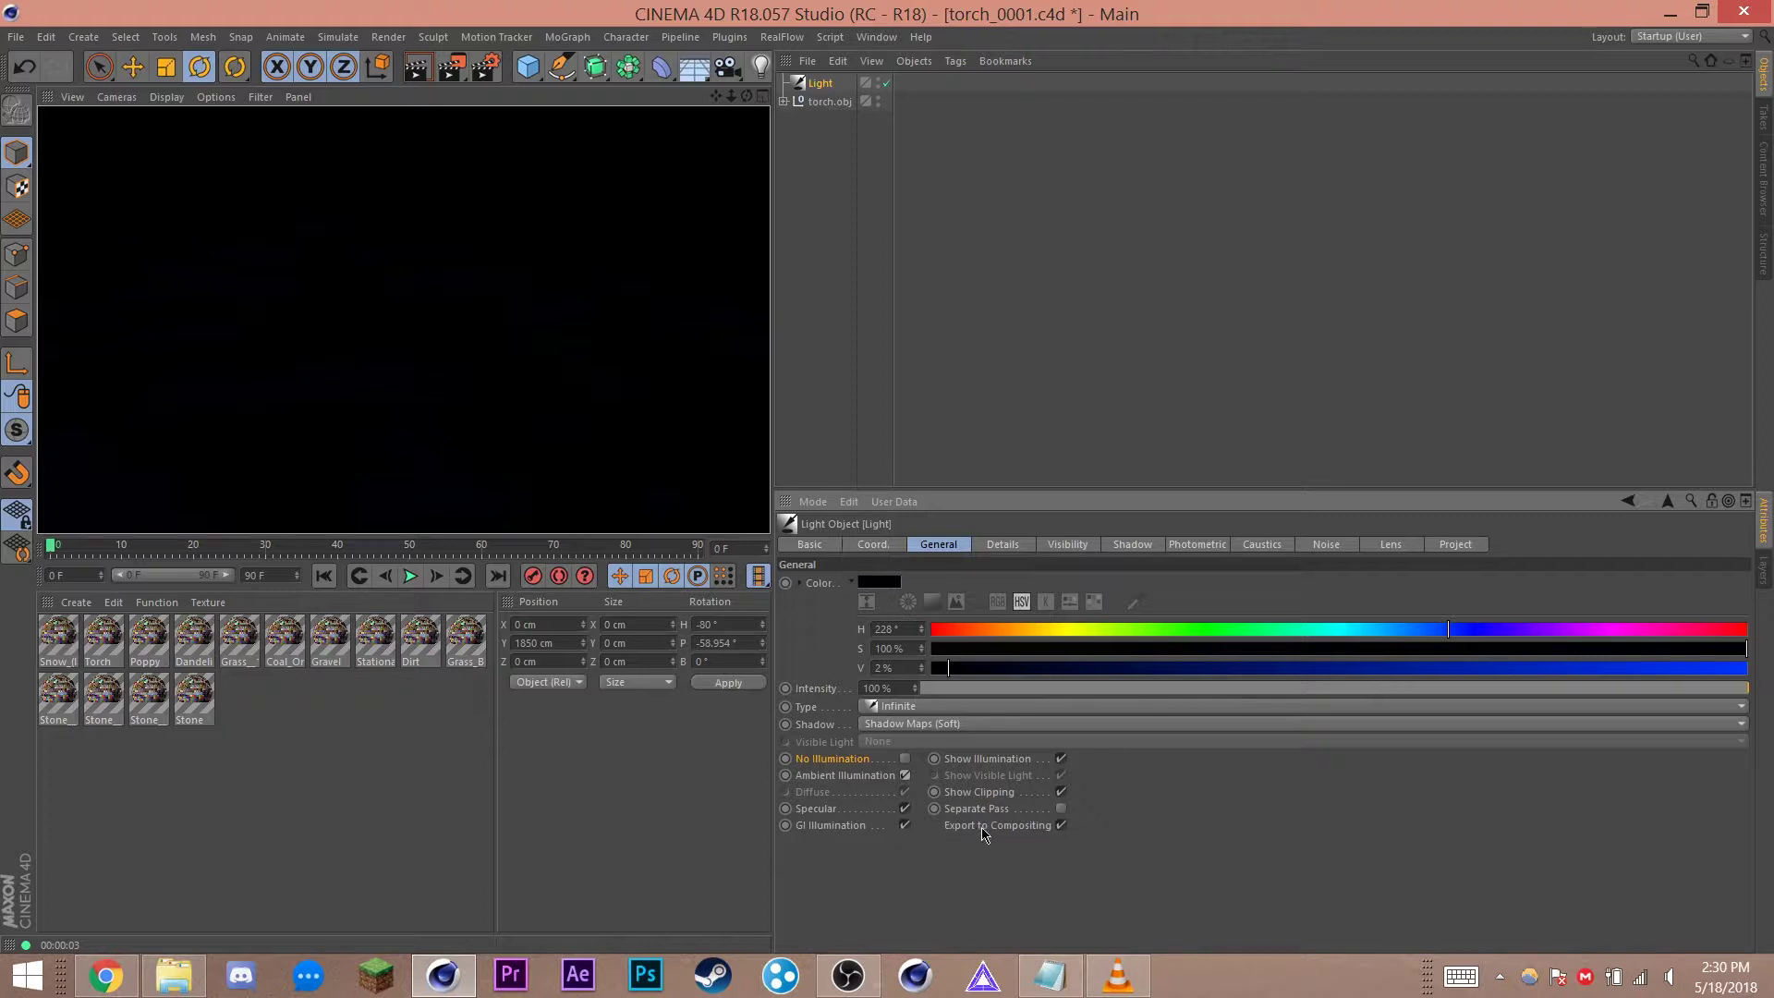
Step: Deselect the light, switch the viewport to Constant Shading, and orbit to a higher view
click(1125, 406)
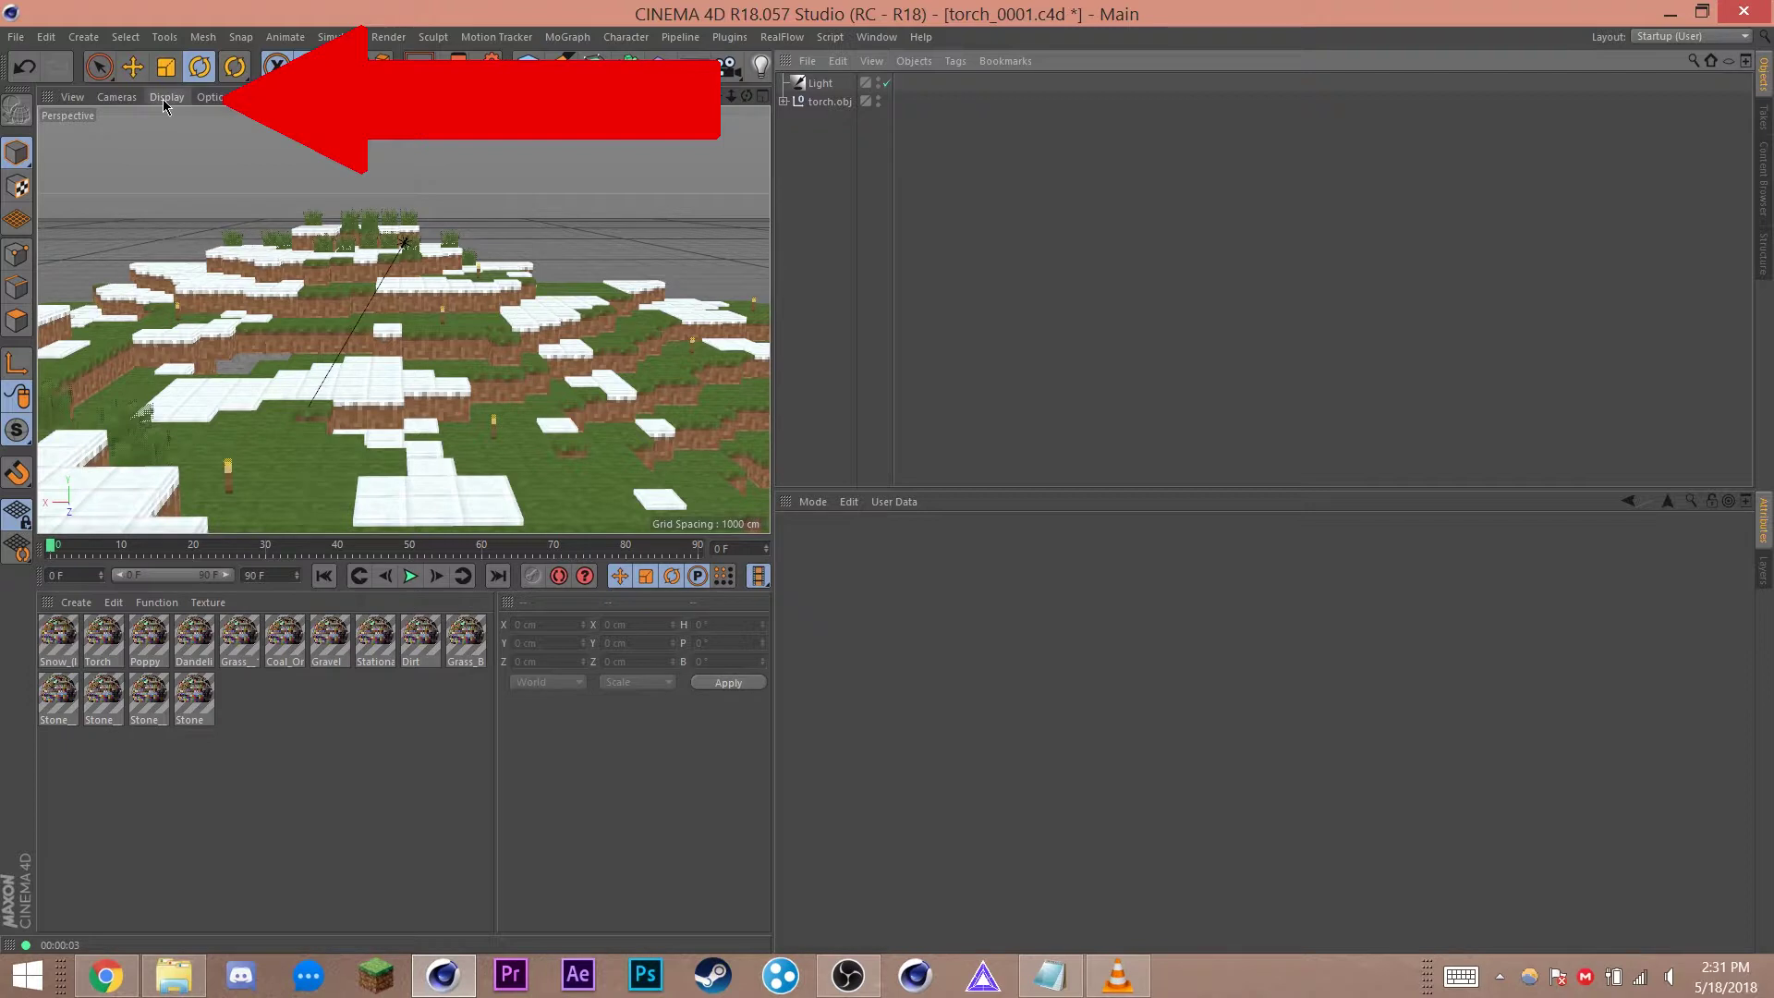
click(165, 97)
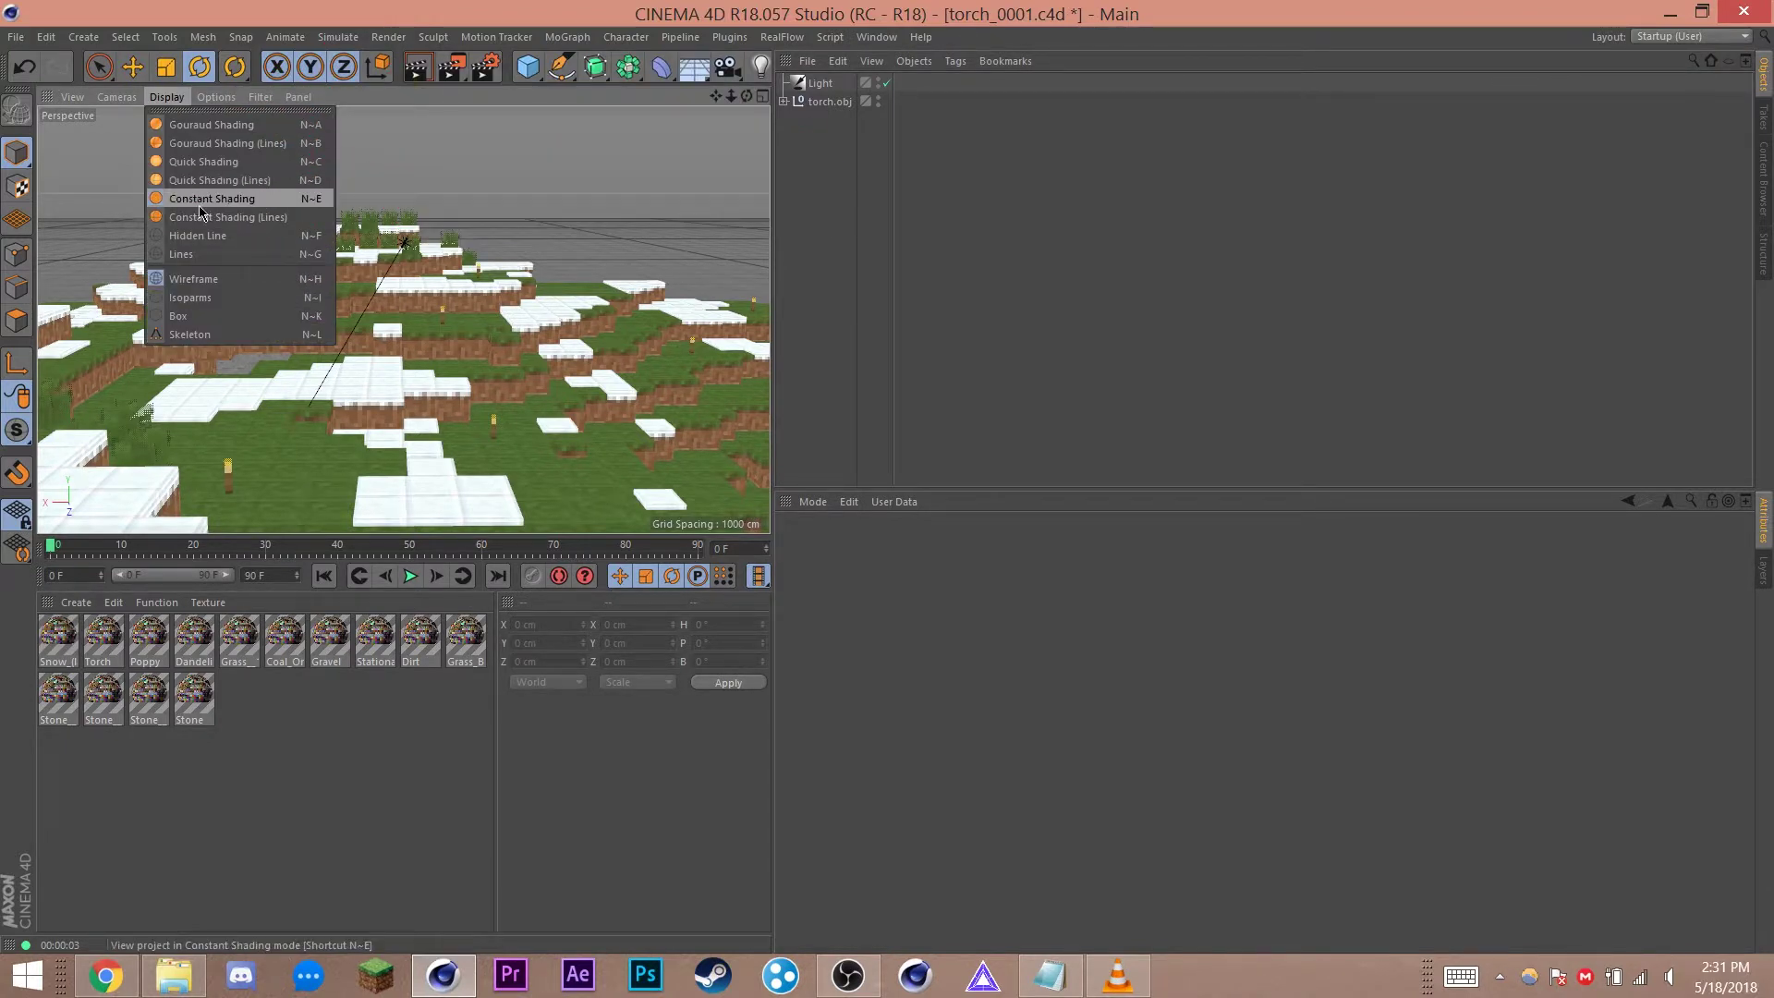
click(298, 200)
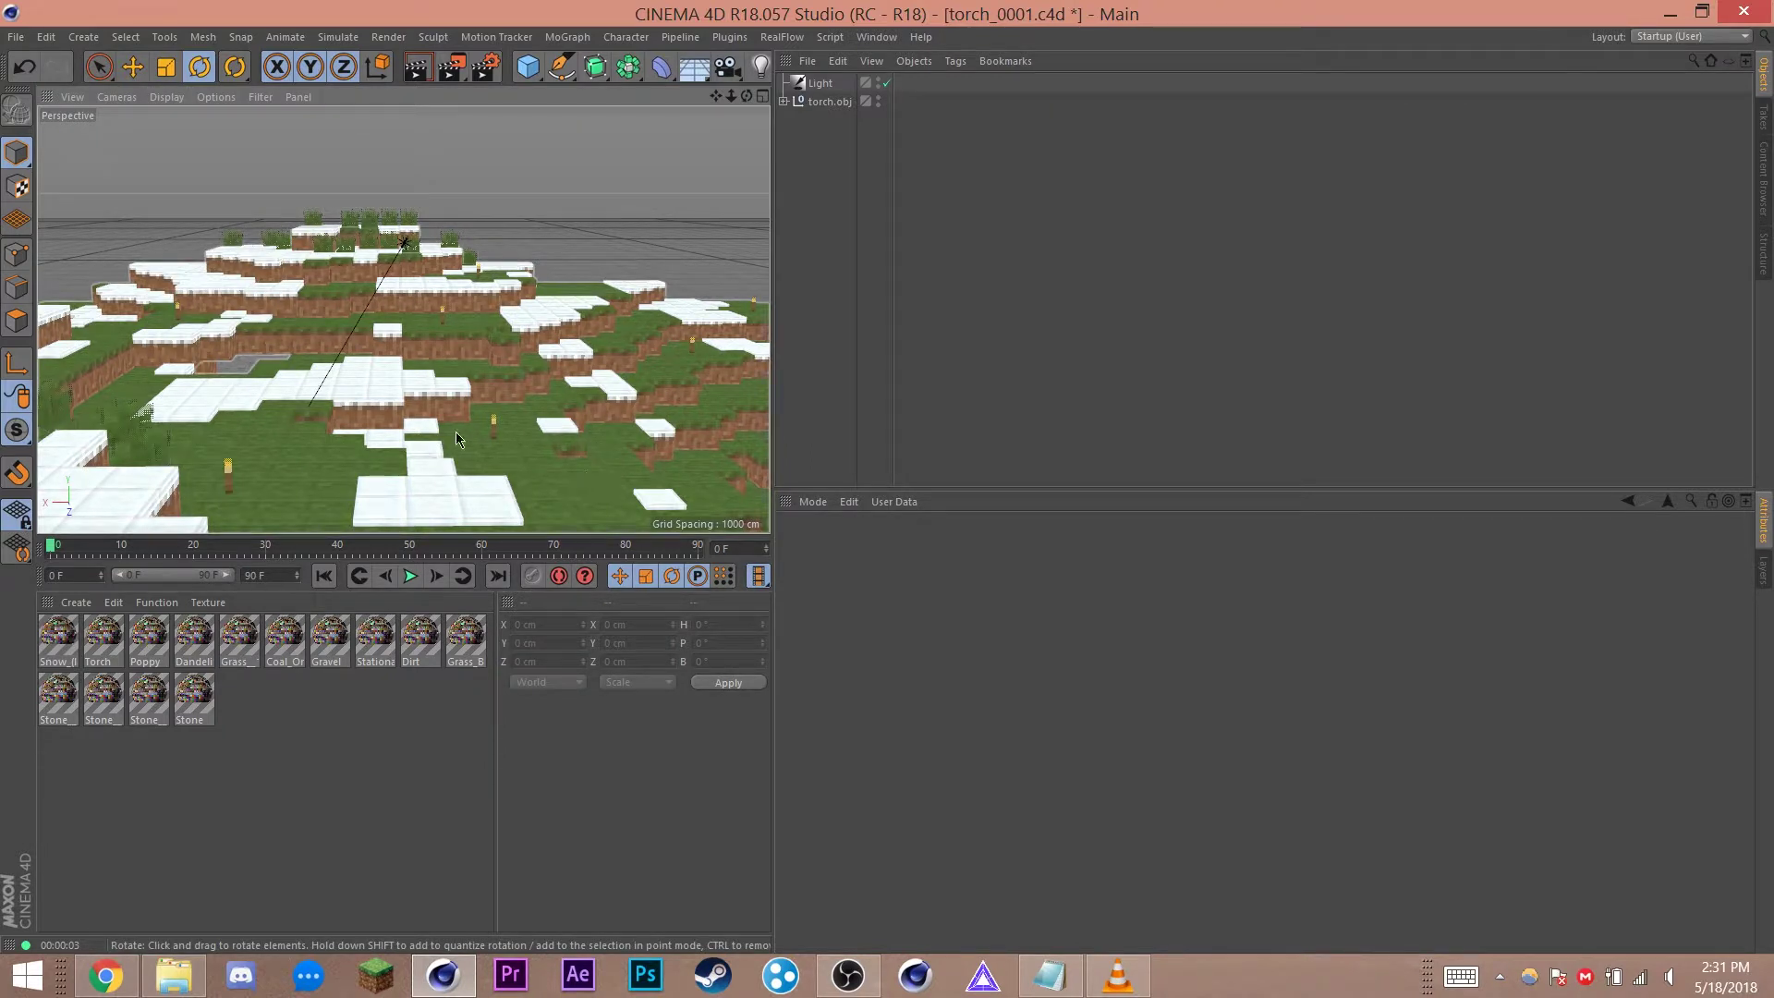
alt+drag(385, 369, 280, 405)
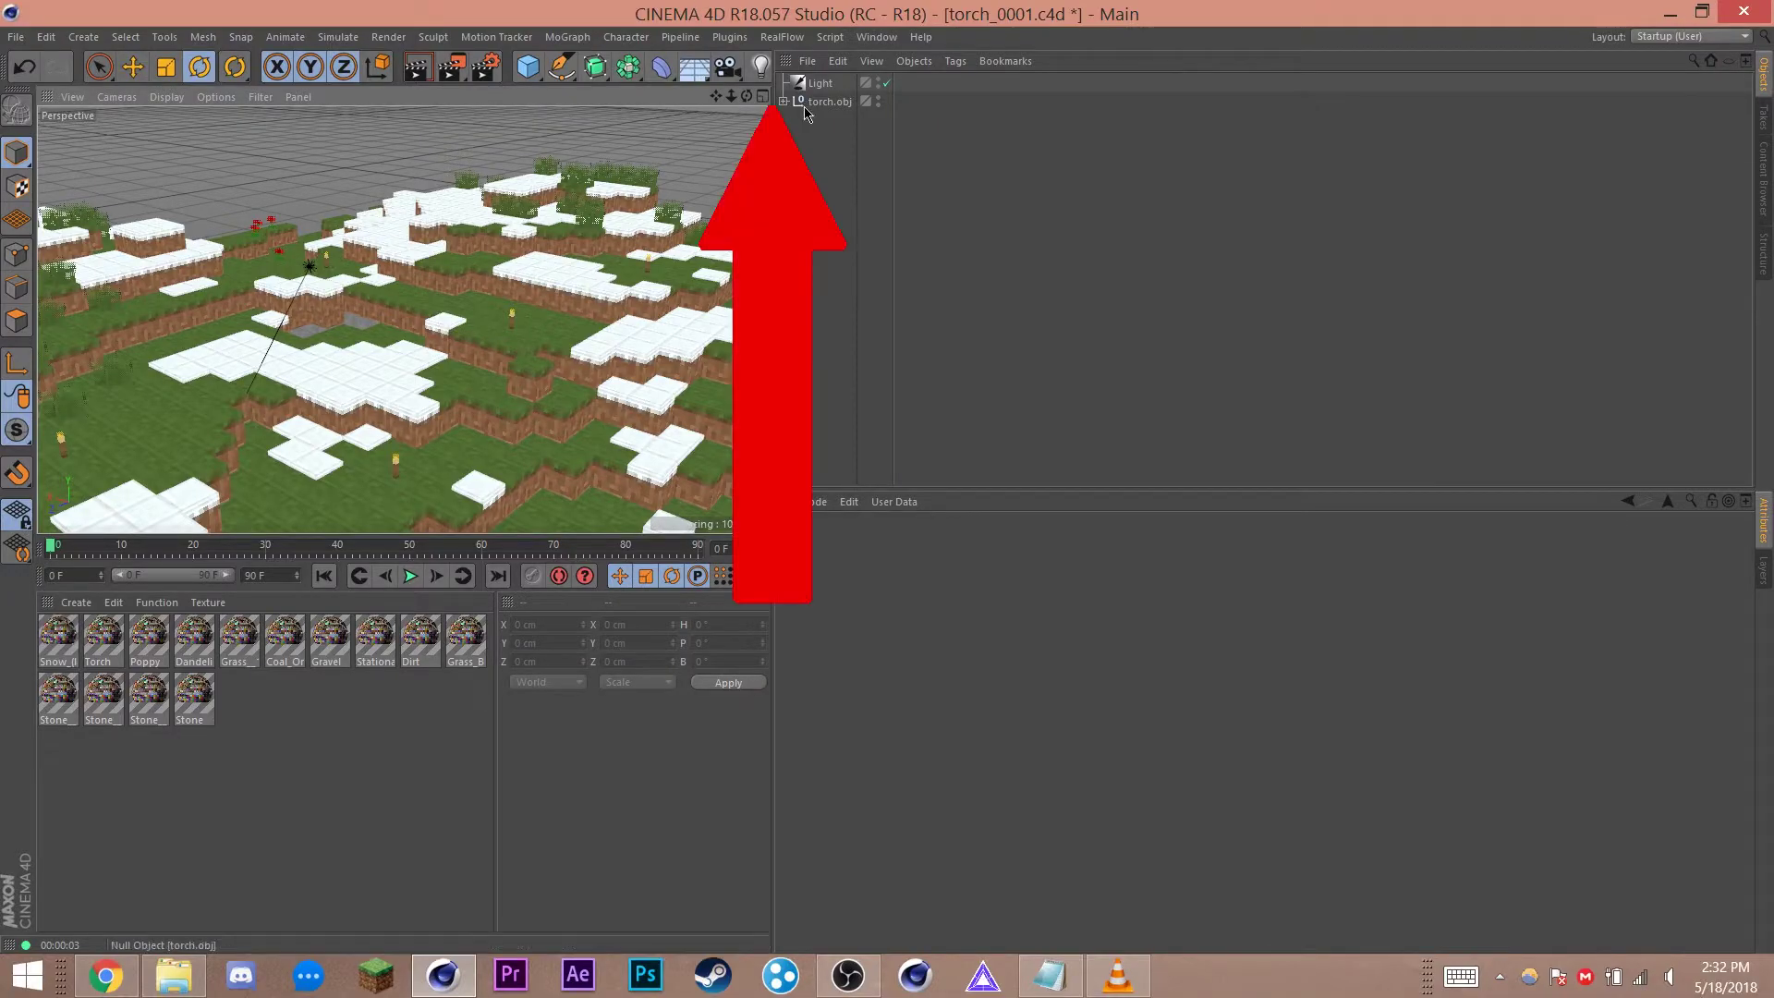
Step: Add a new light and colour it orange with hue about 23° and full saturation
click(763, 66)
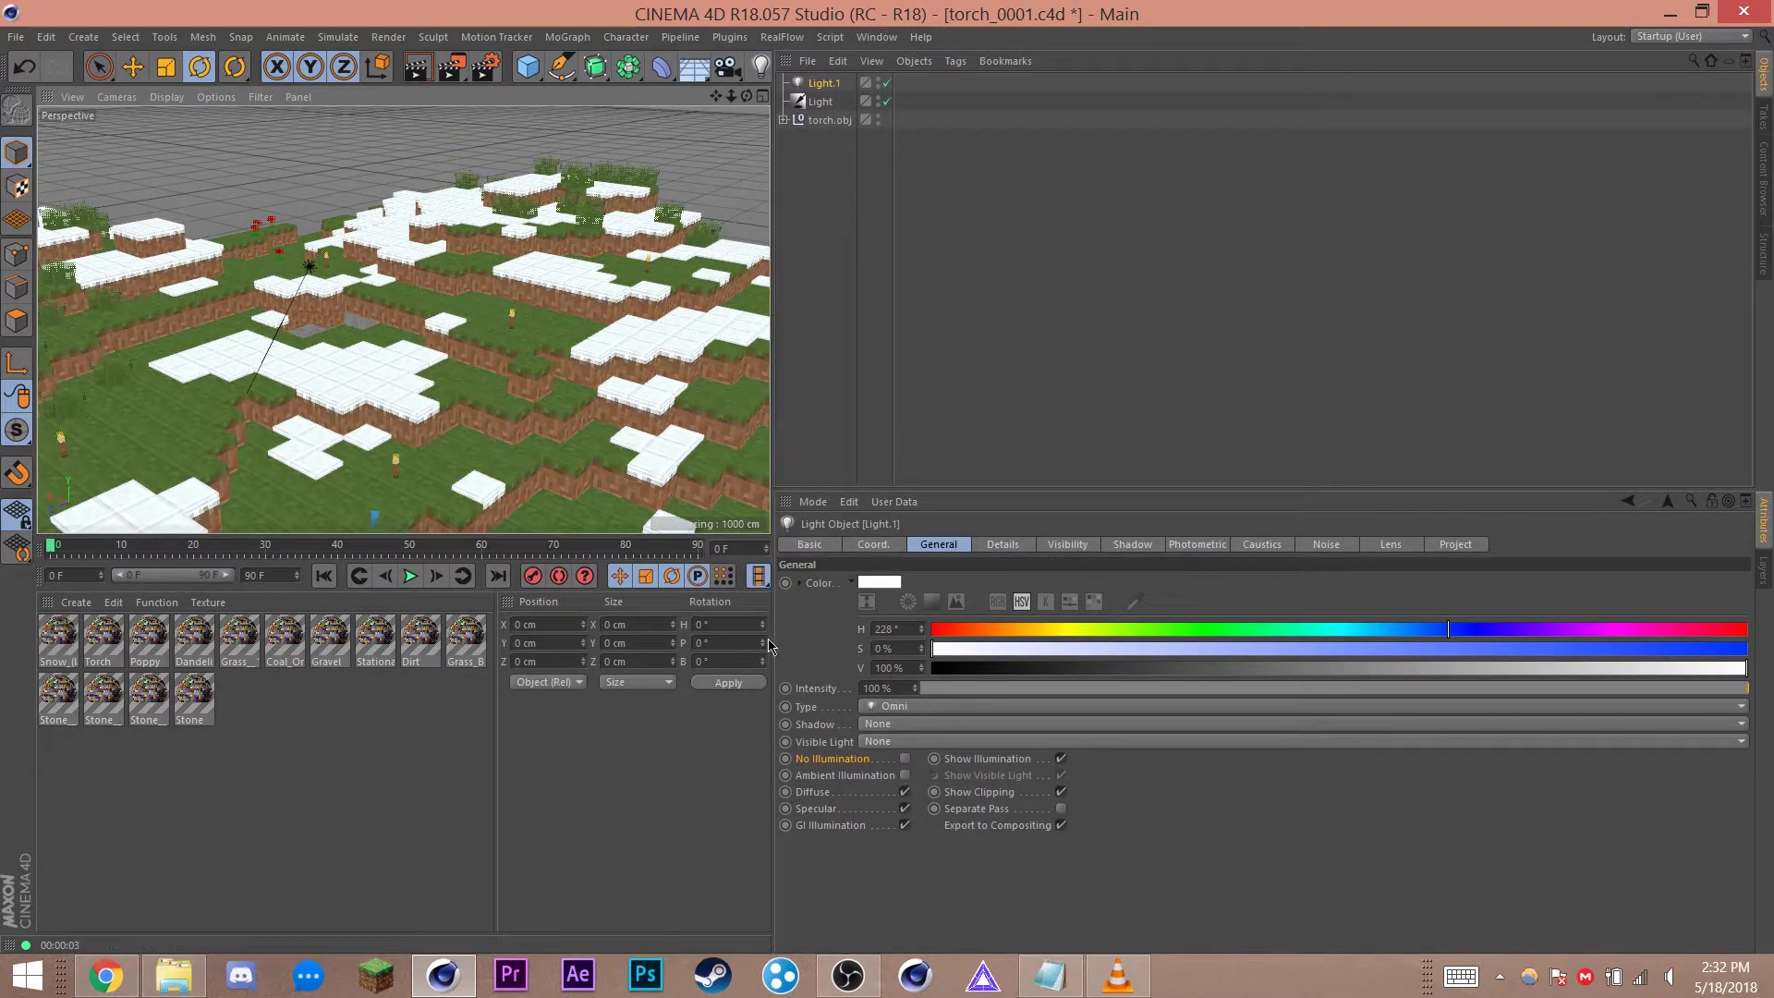
click(984, 630)
drag(1275, 652, 1706, 649)
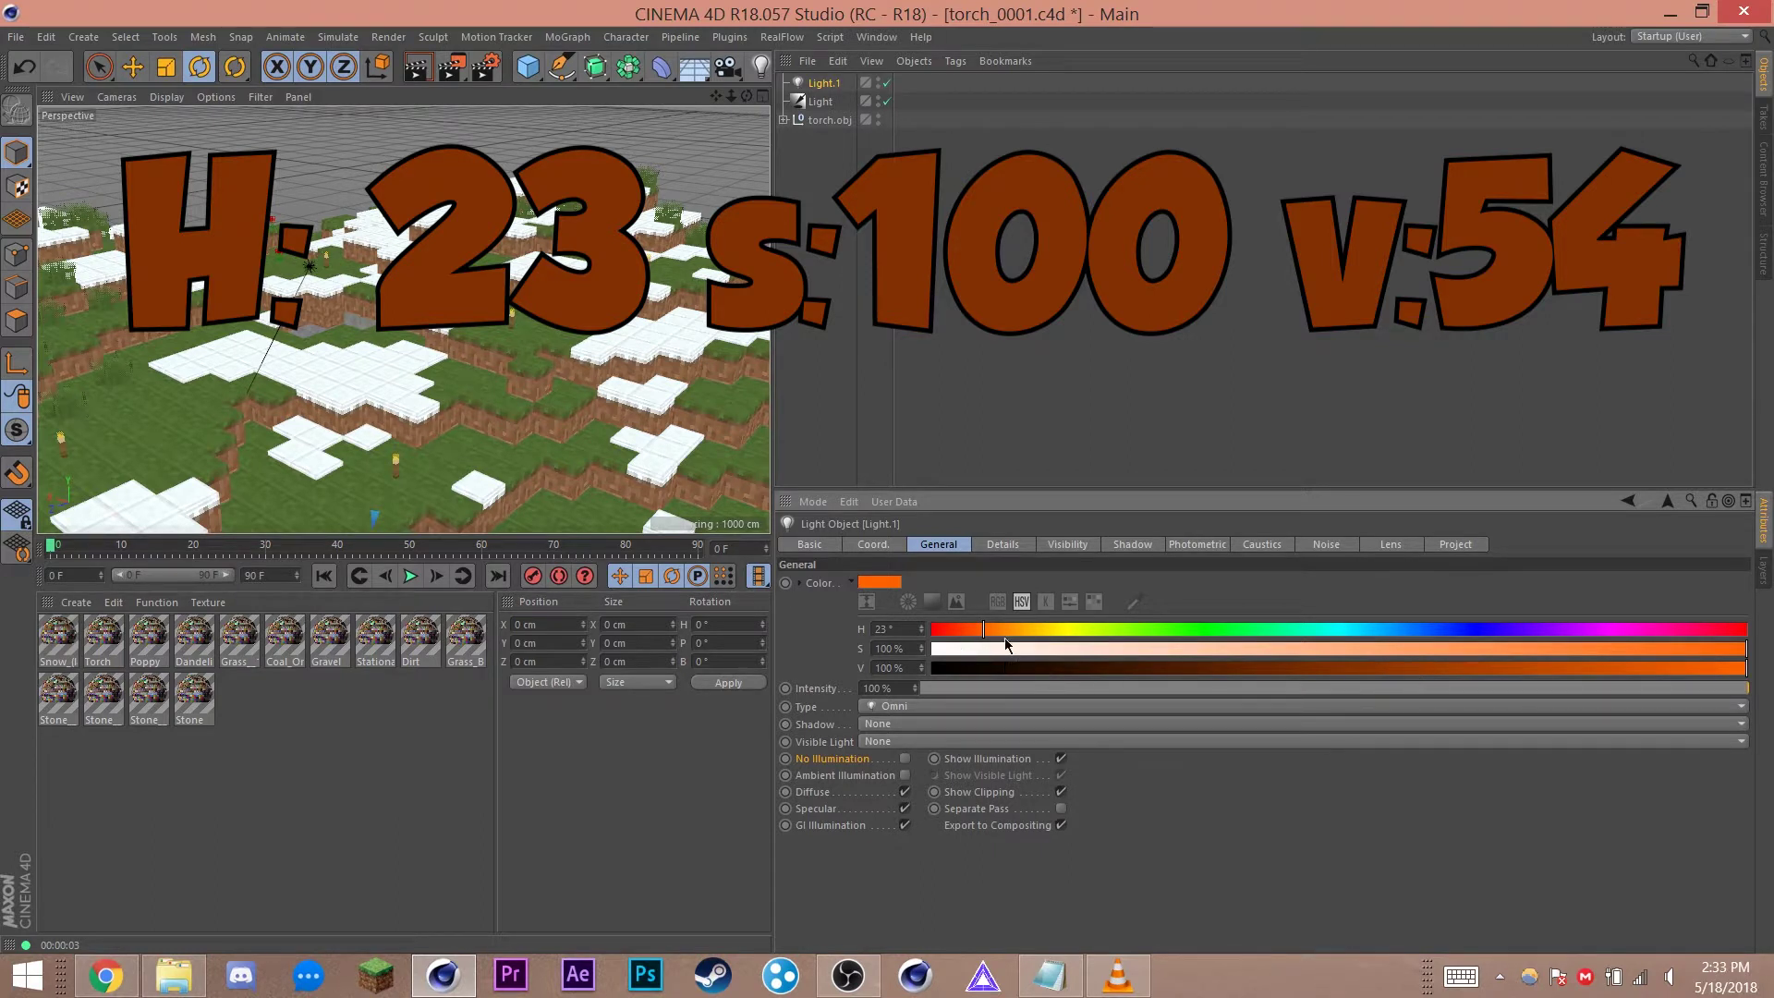
Step: Give the light Shadow Maps (Soft) shadows, Volumetric visible light and ambient illumination
click(895, 726)
click(880, 740)
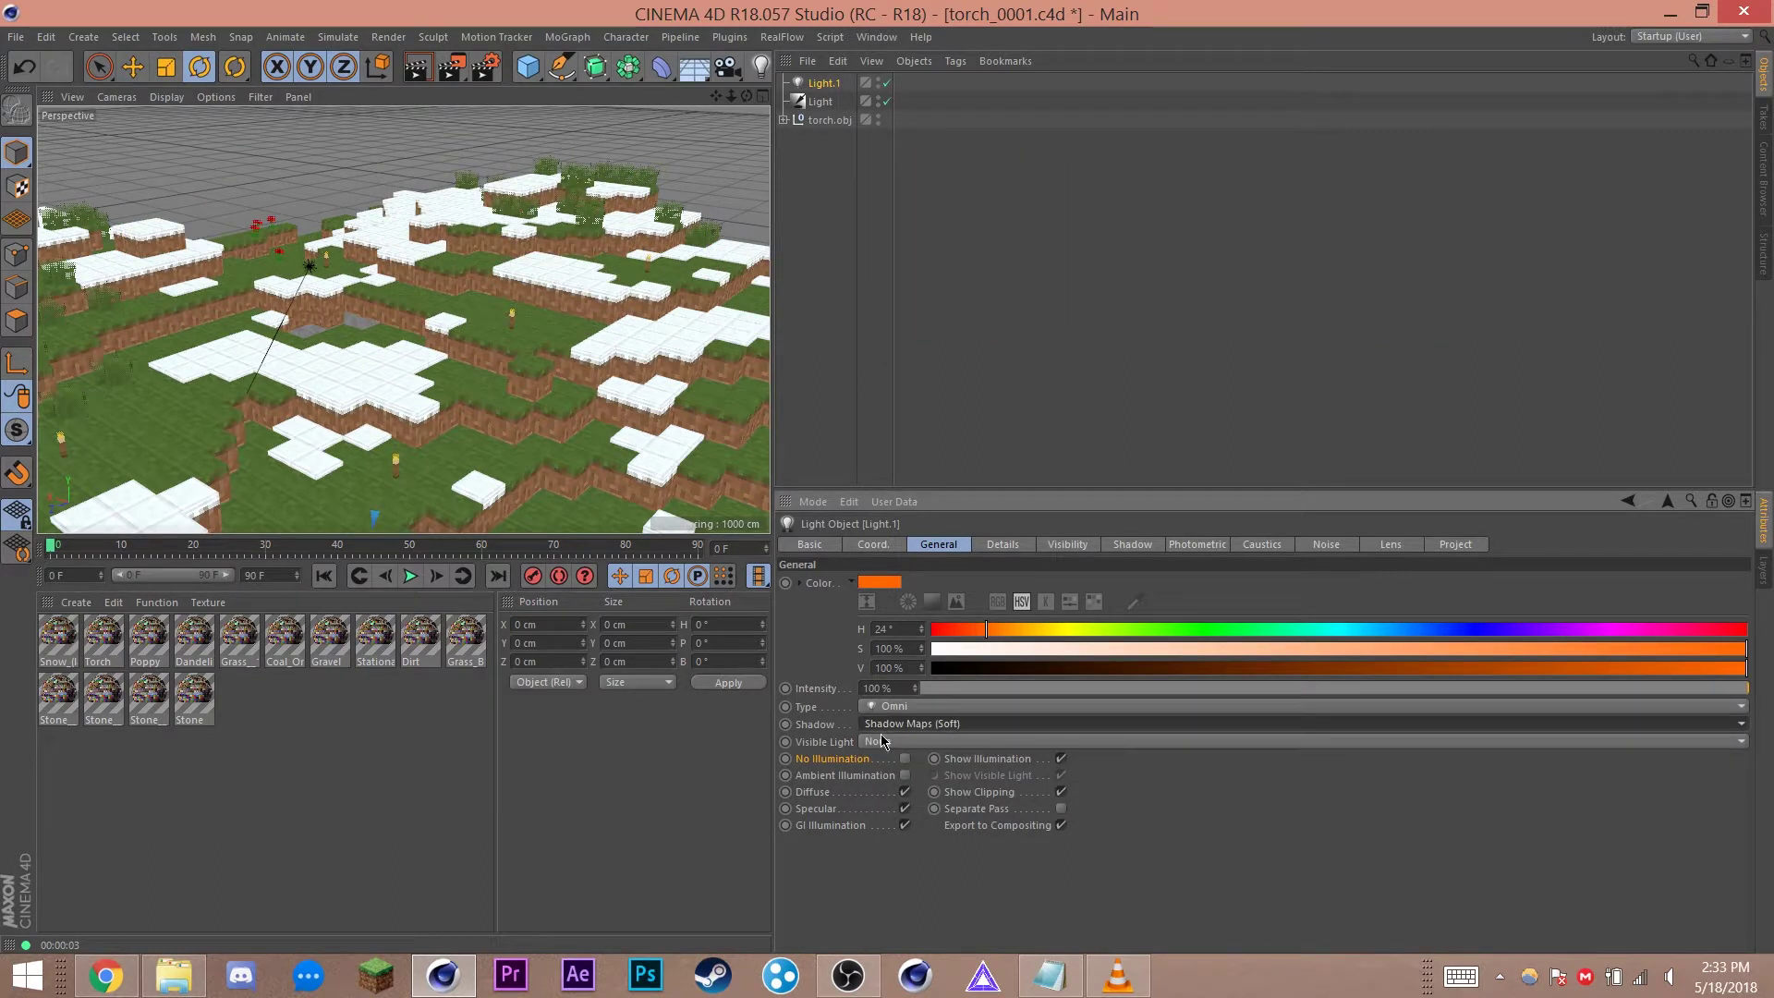
click(910, 743)
click(906, 779)
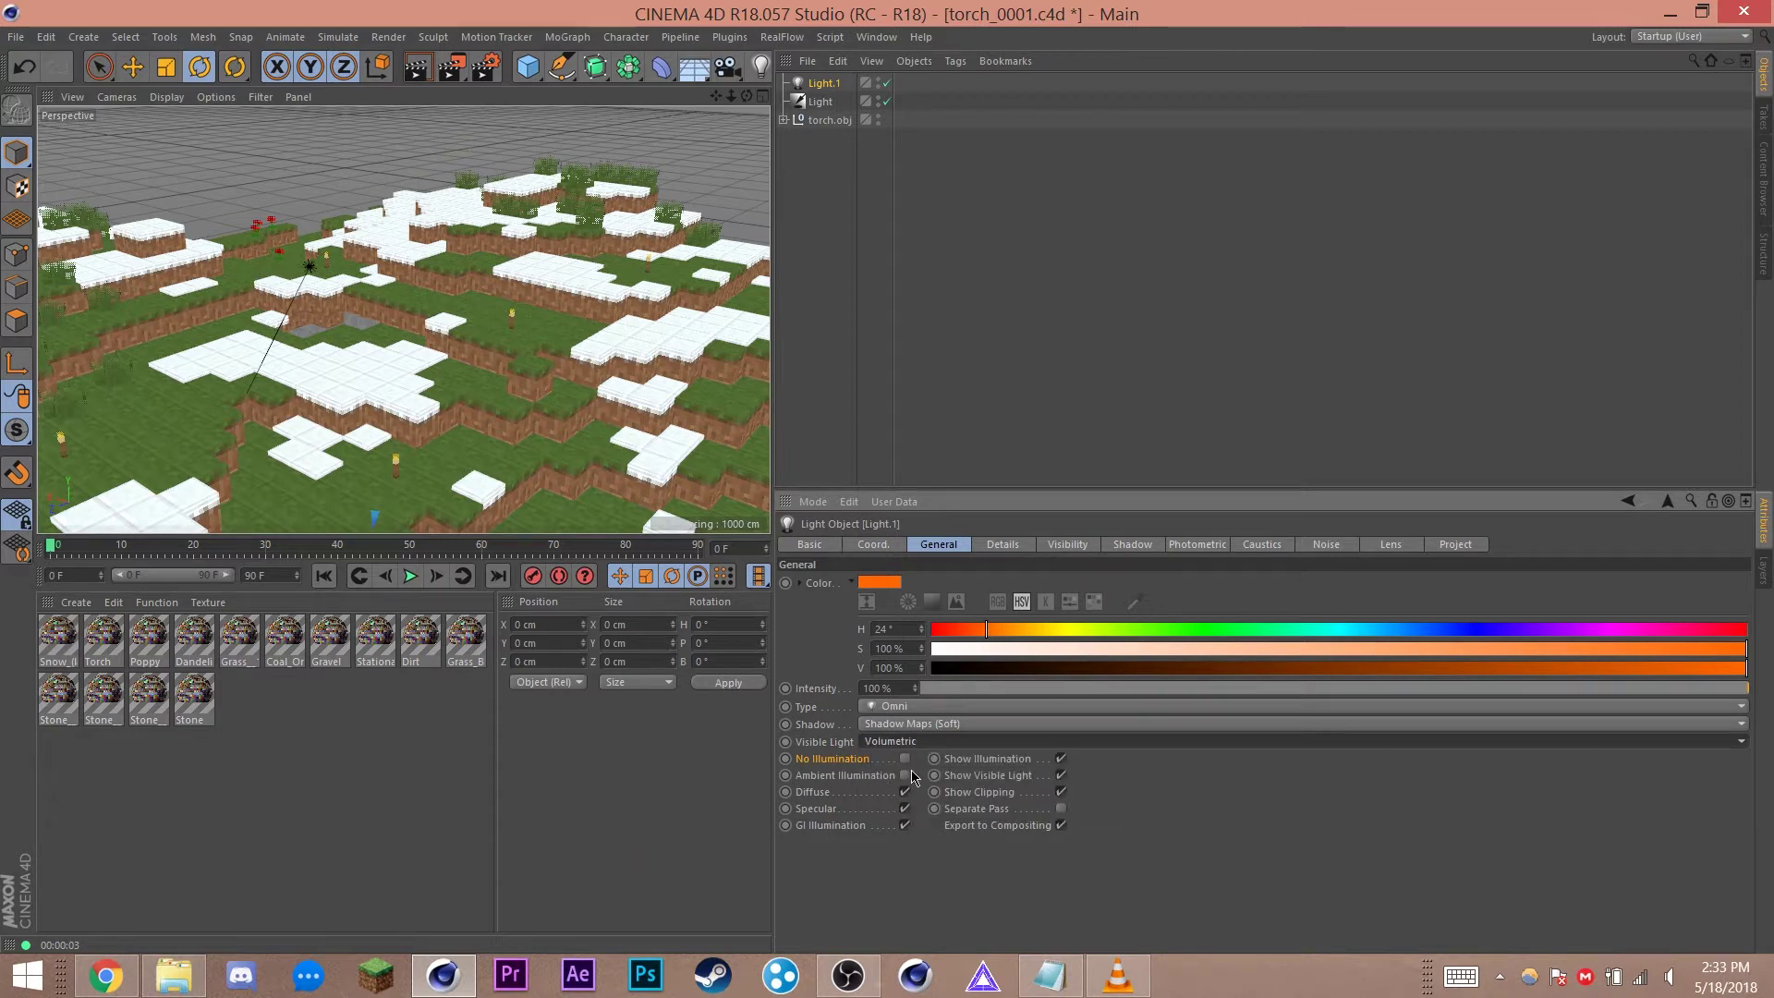
click(907, 776)
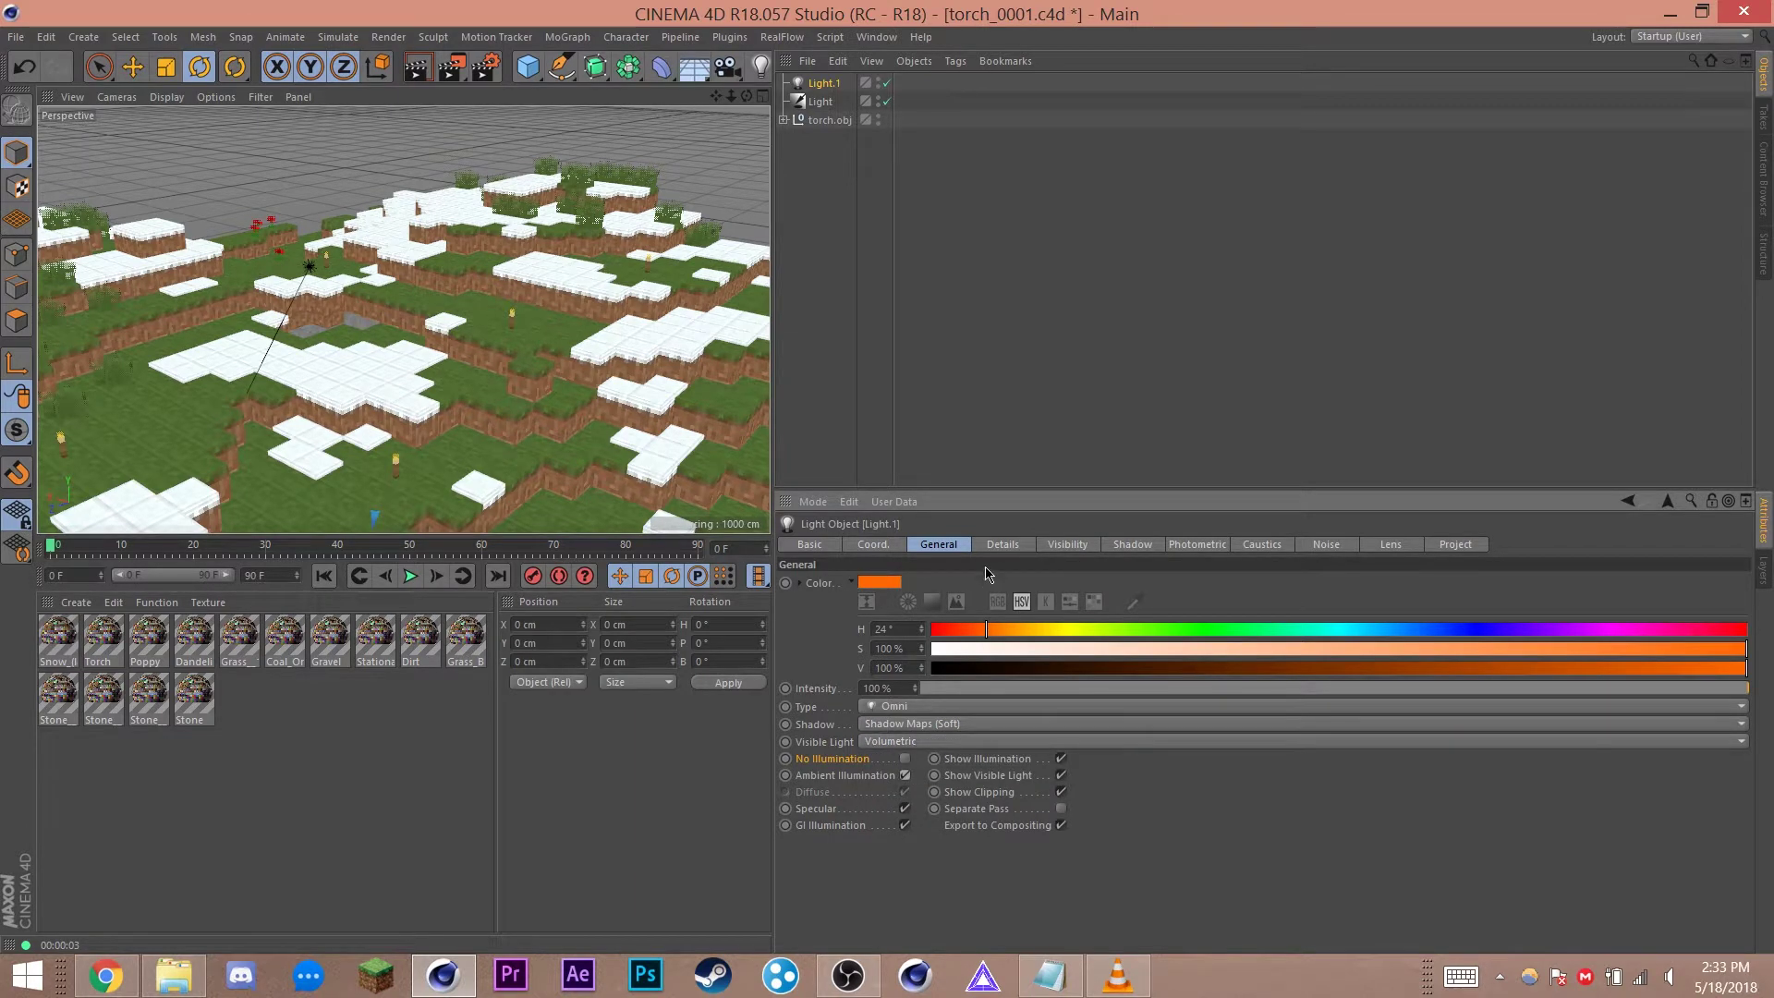
Step: Set the light's falloff to Inverse Square (Physically Accurate)
click(993, 547)
click(915, 703)
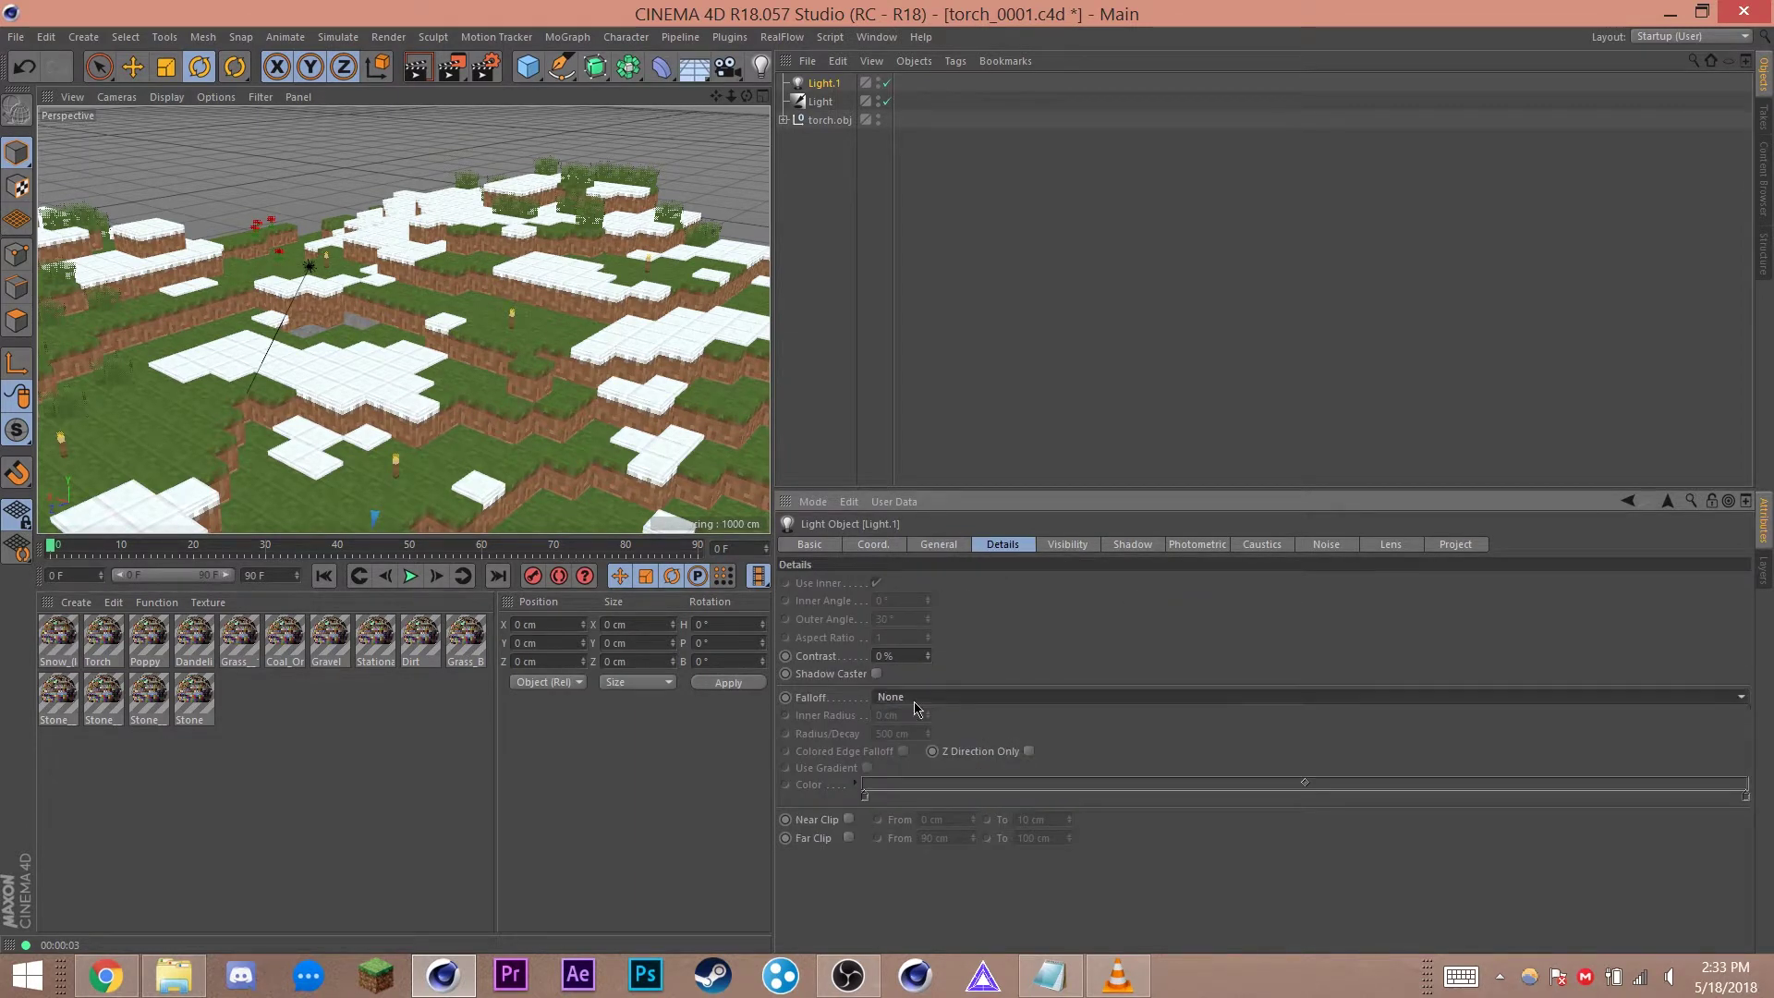
click(960, 732)
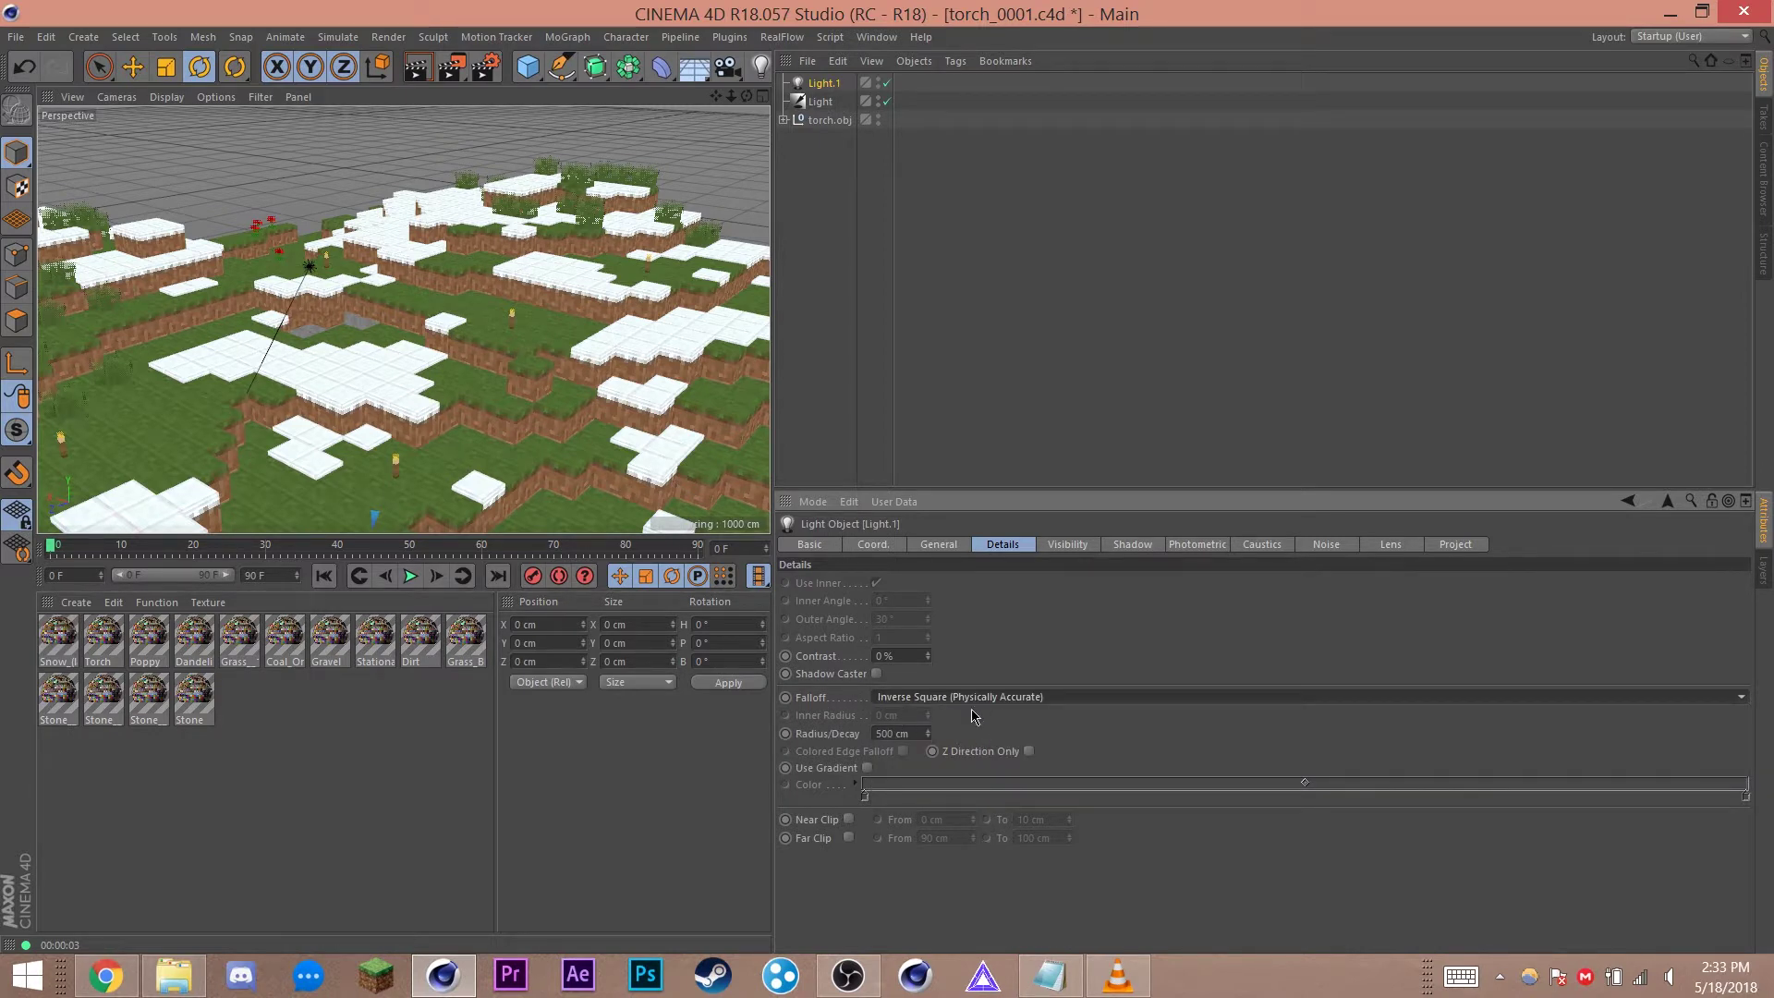
Step: Set the visible light's outer distance to 50 cm and its scale to 200
click(1062, 547)
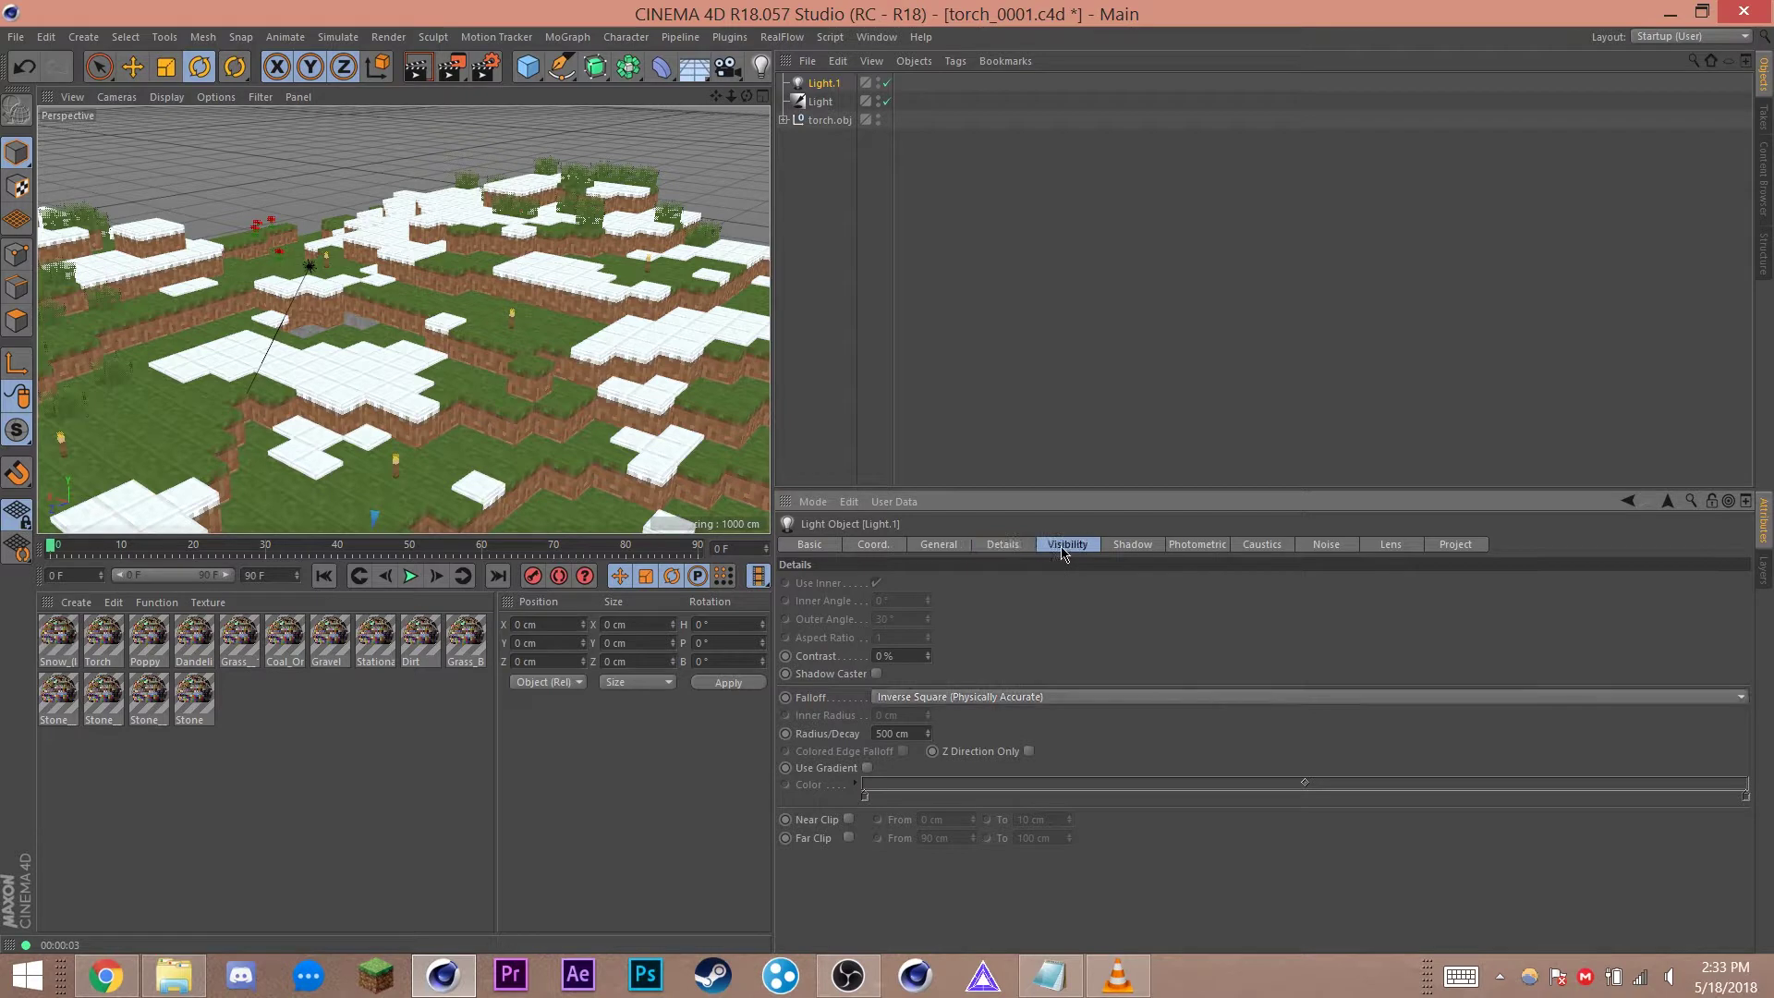
click(929, 695)
text(50 )
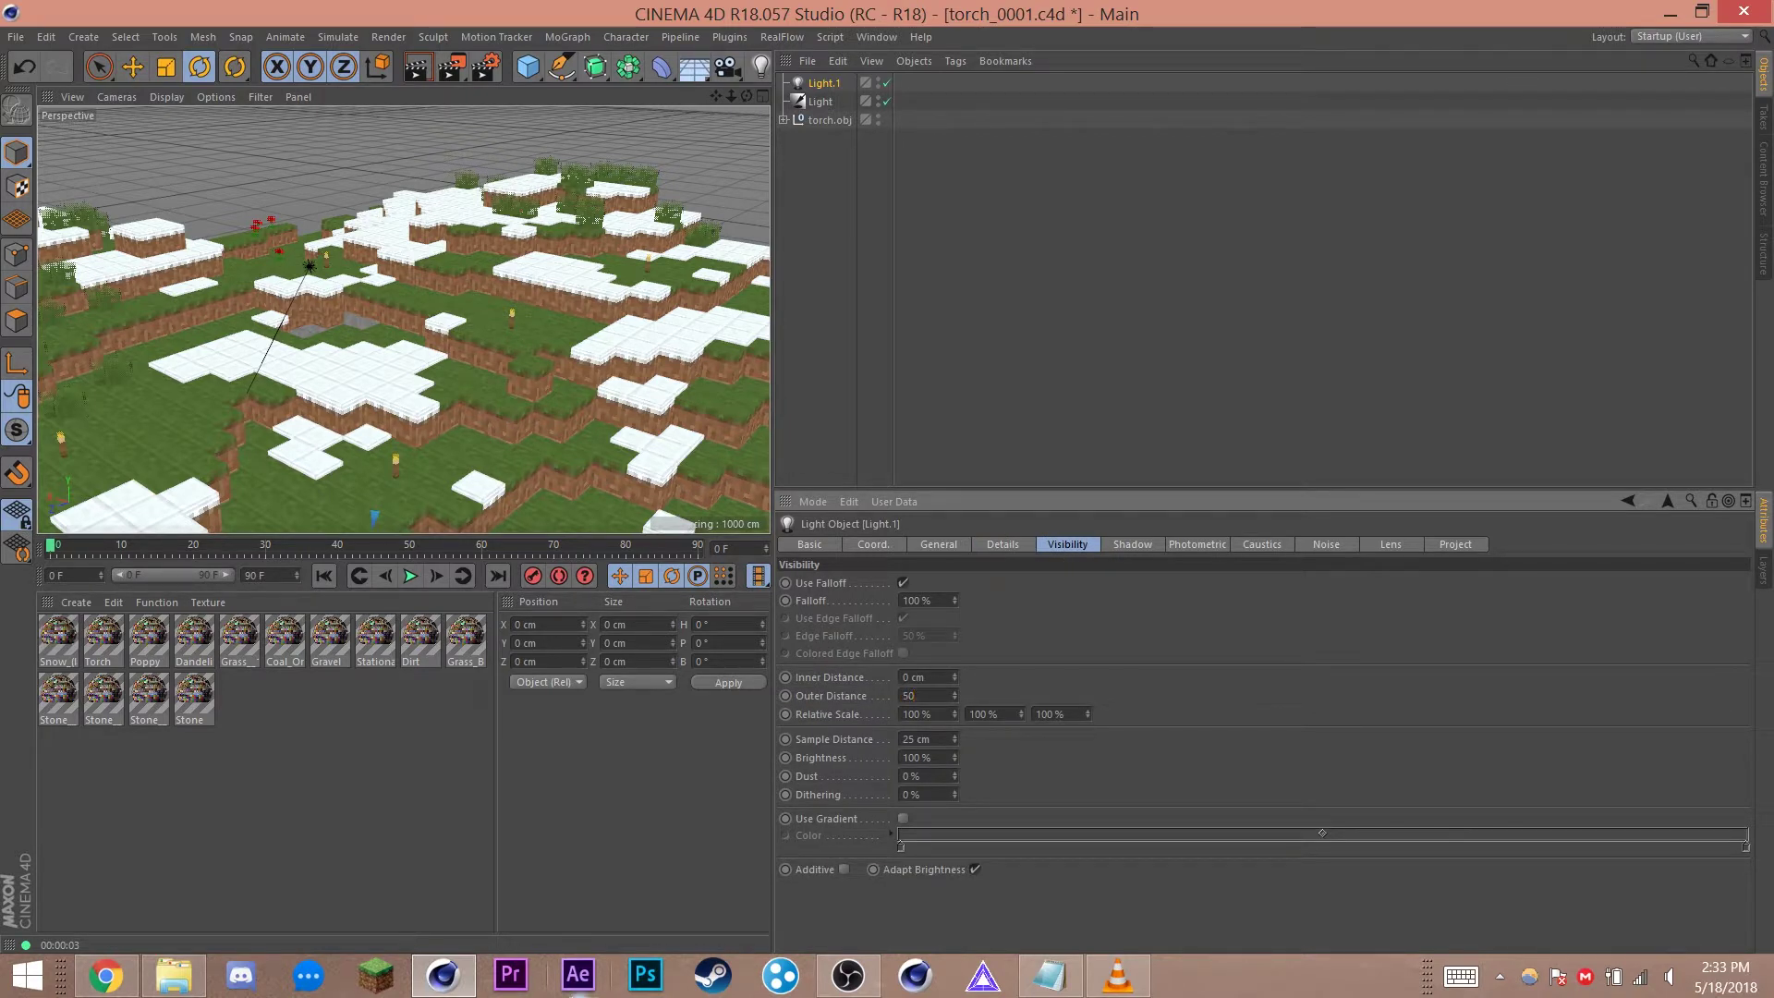
text(cm)
key(Tab)
key(Tab)
text(200)
Step: Adjust the shadow colour (hue 22°, full saturation) and confirm the black shadow colour
click(1132, 544)
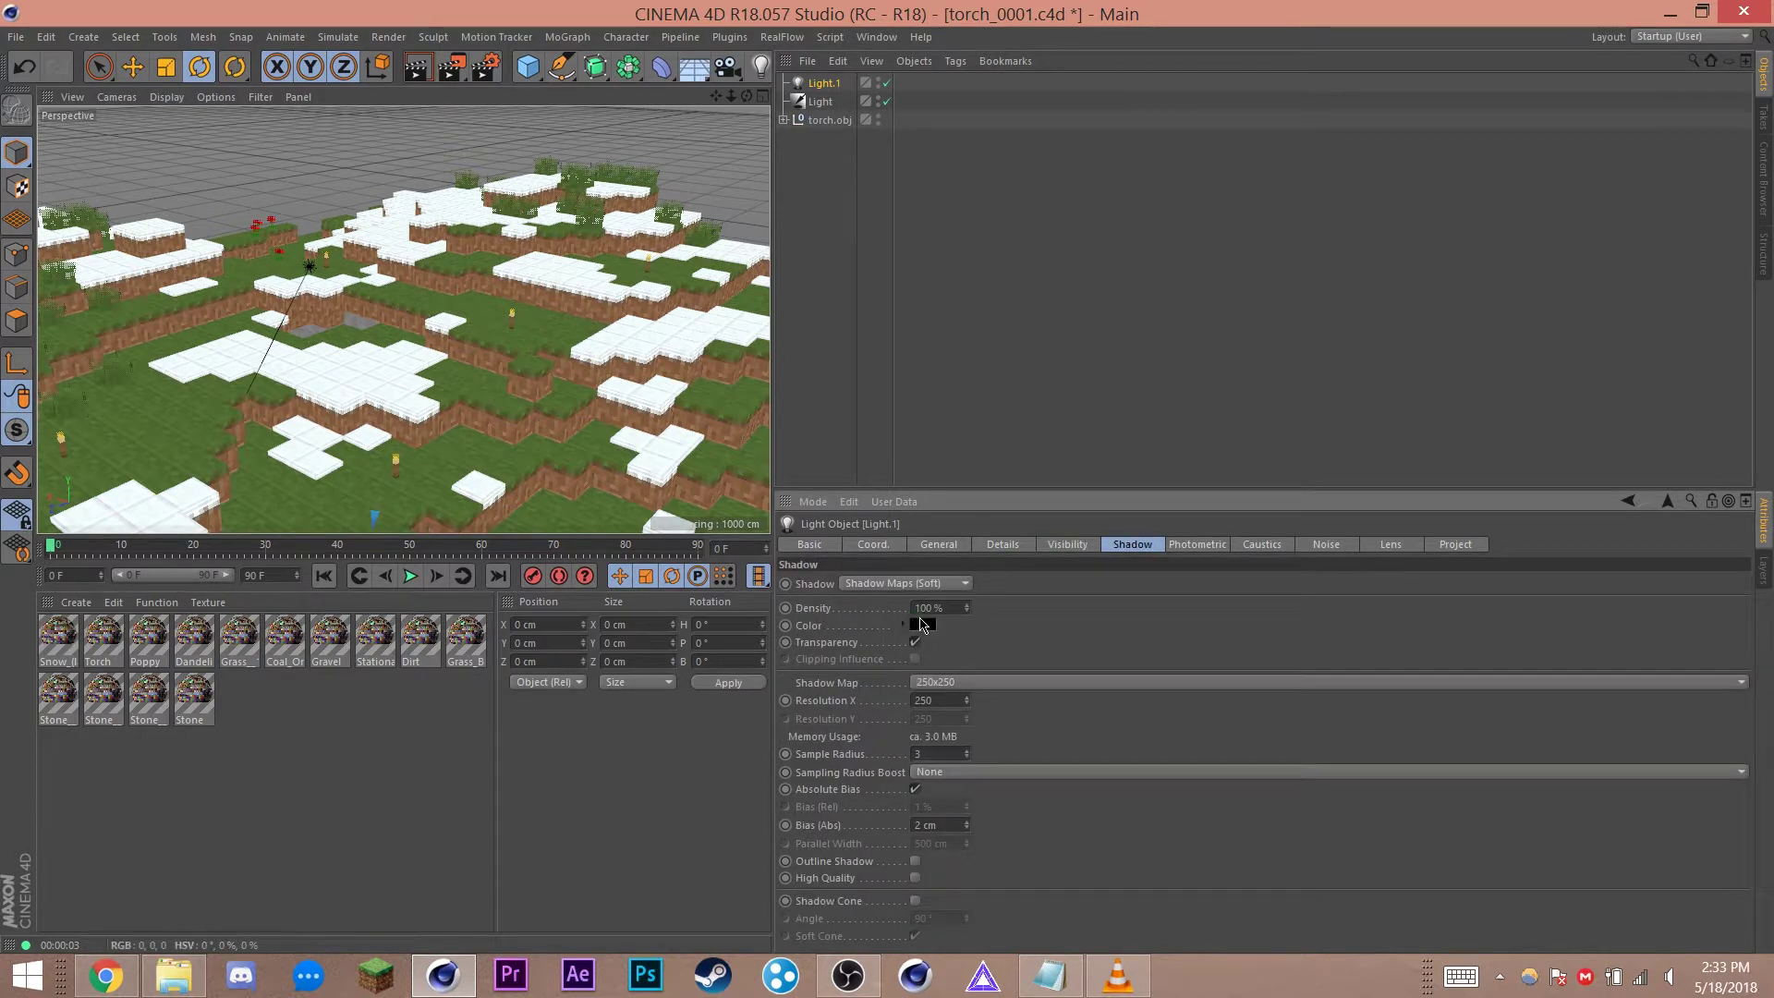
click(919, 615)
click(861, 617)
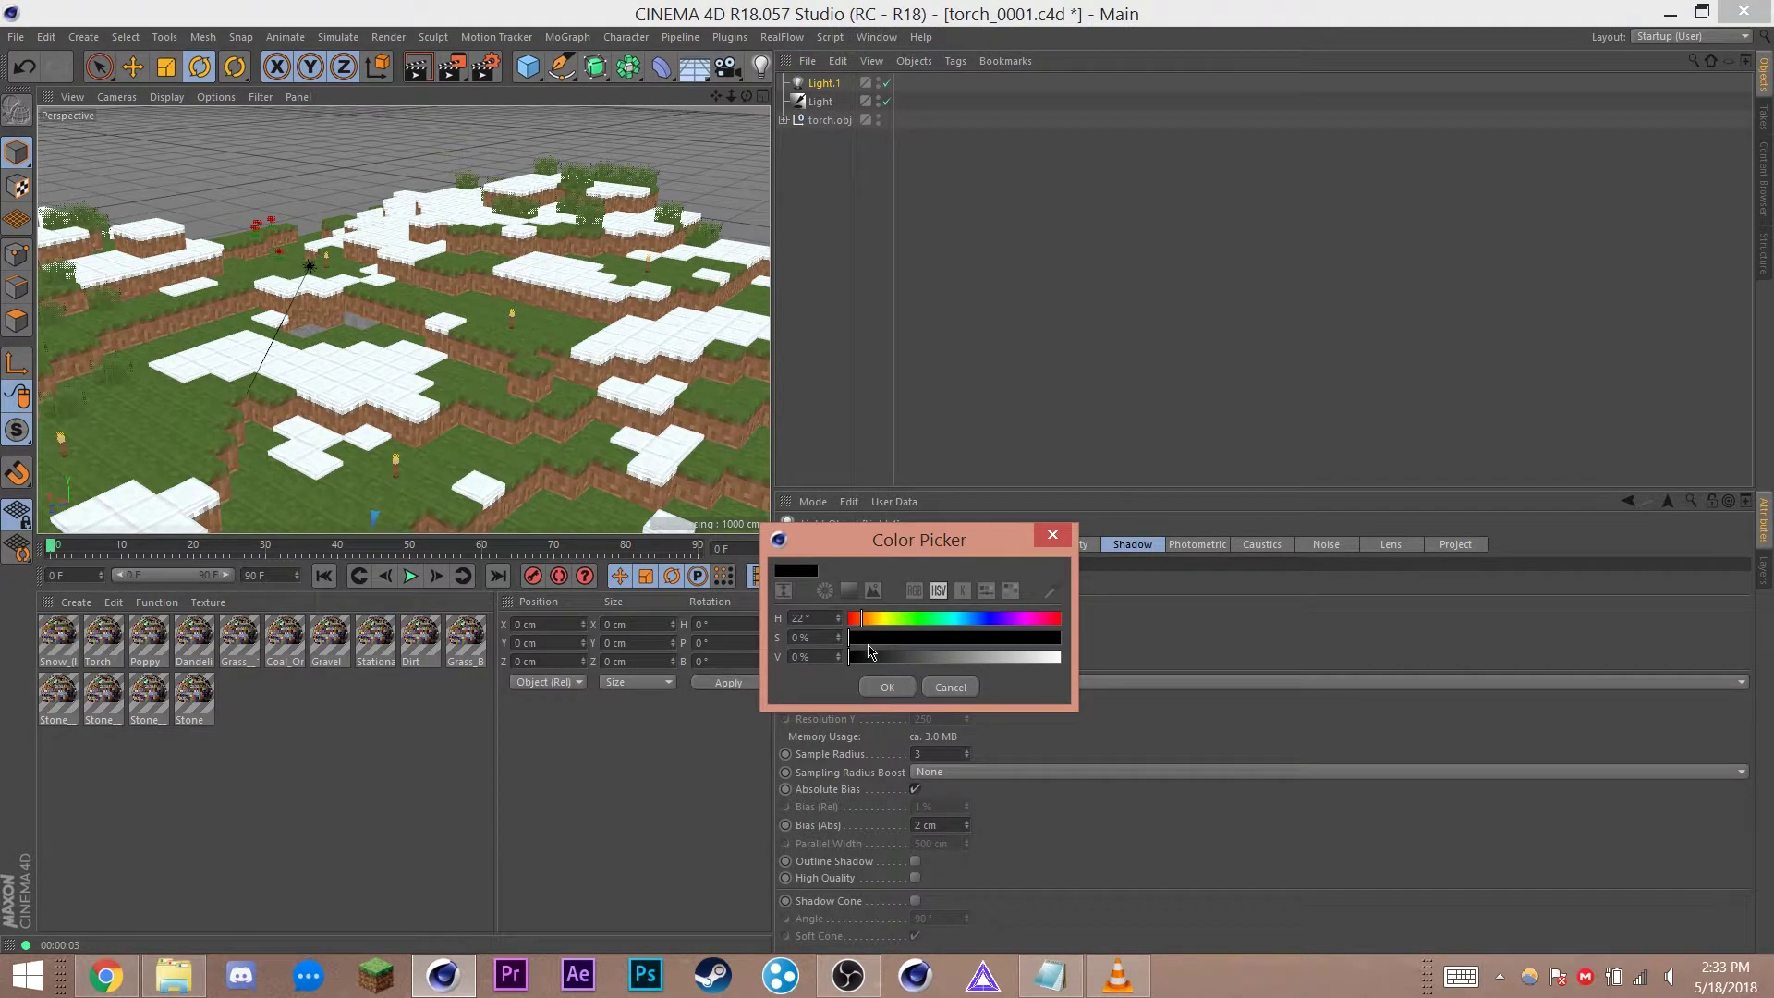
drag(1009, 639, 1062, 639)
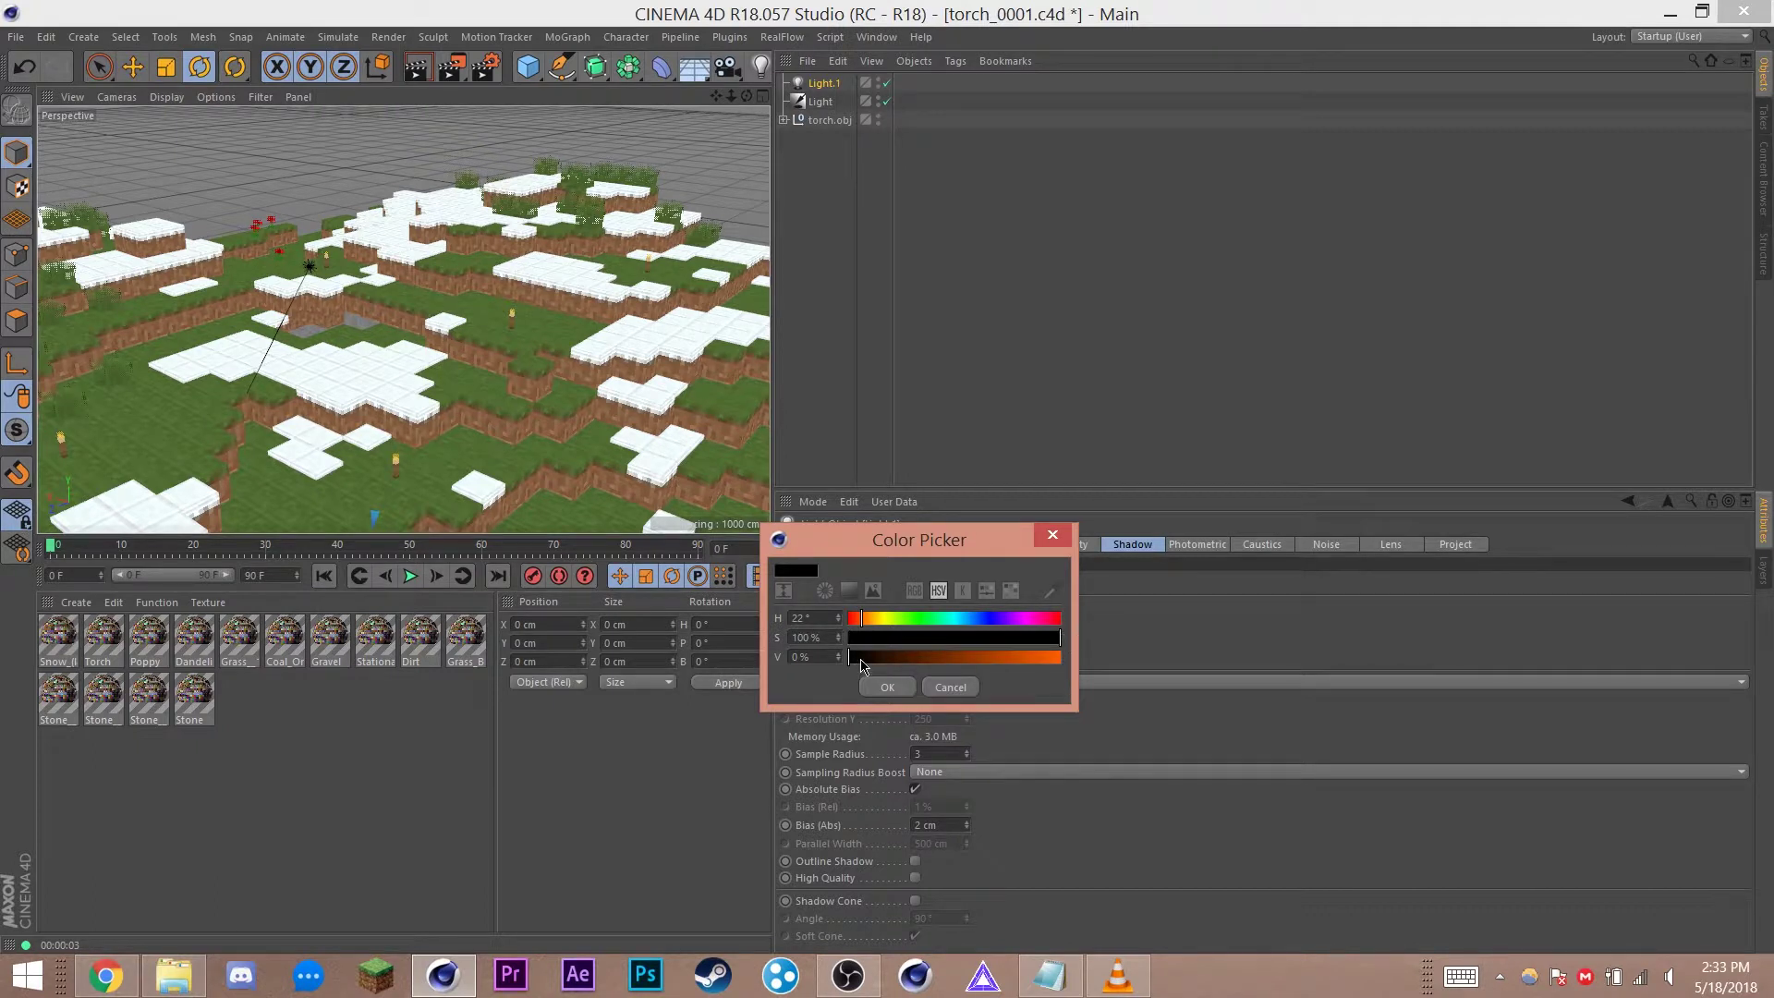
click(886, 687)
Step: Set noise to Both illumination and visibility with noise brightness 40 %
click(1296, 545)
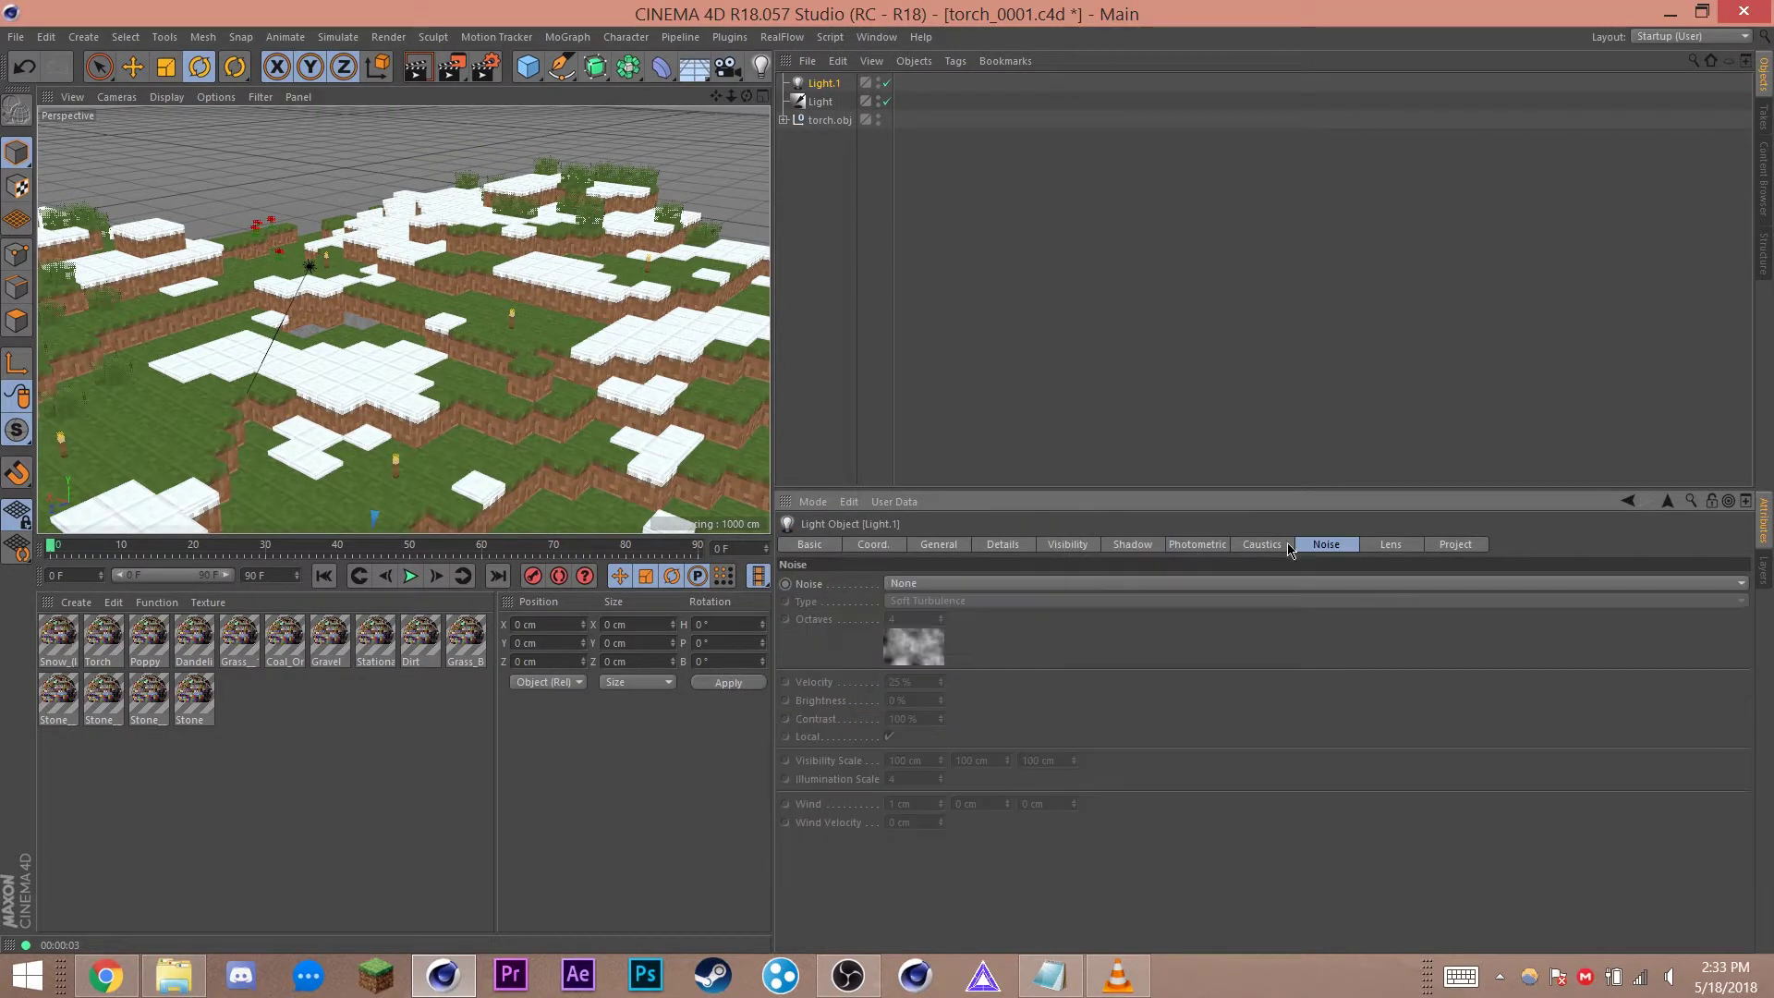
click(922, 589)
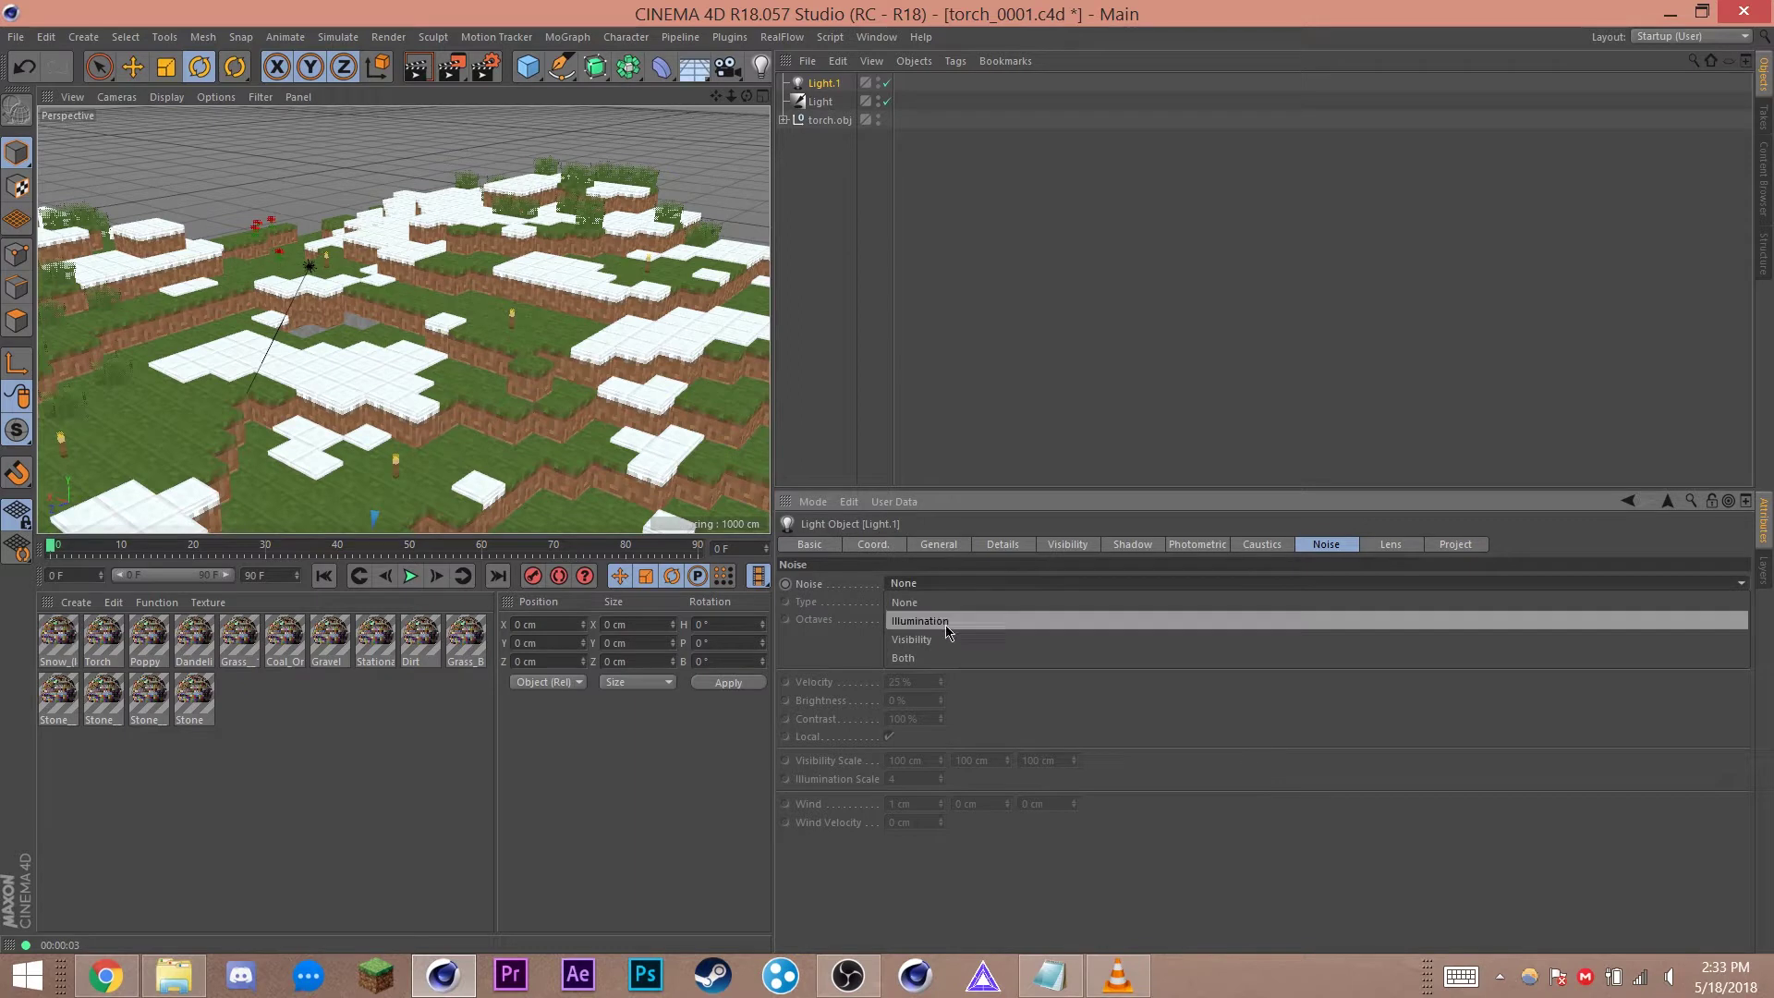
click(911, 661)
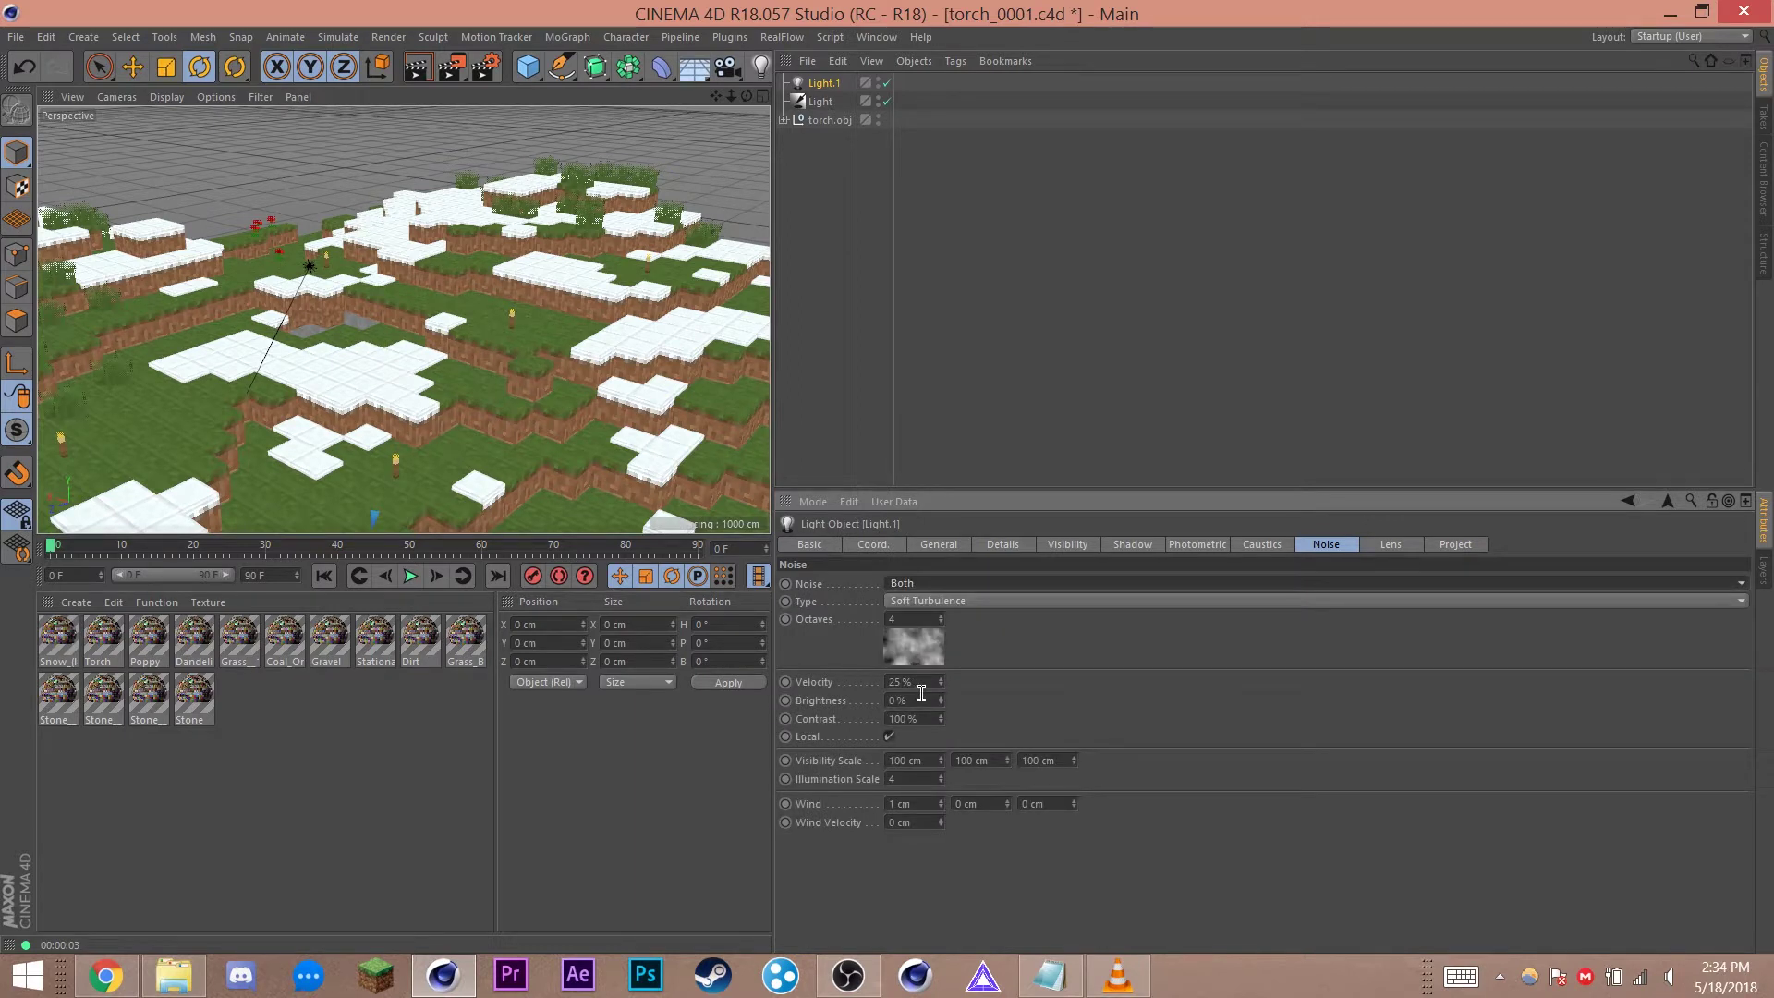
double_click(921, 700)
text(40)
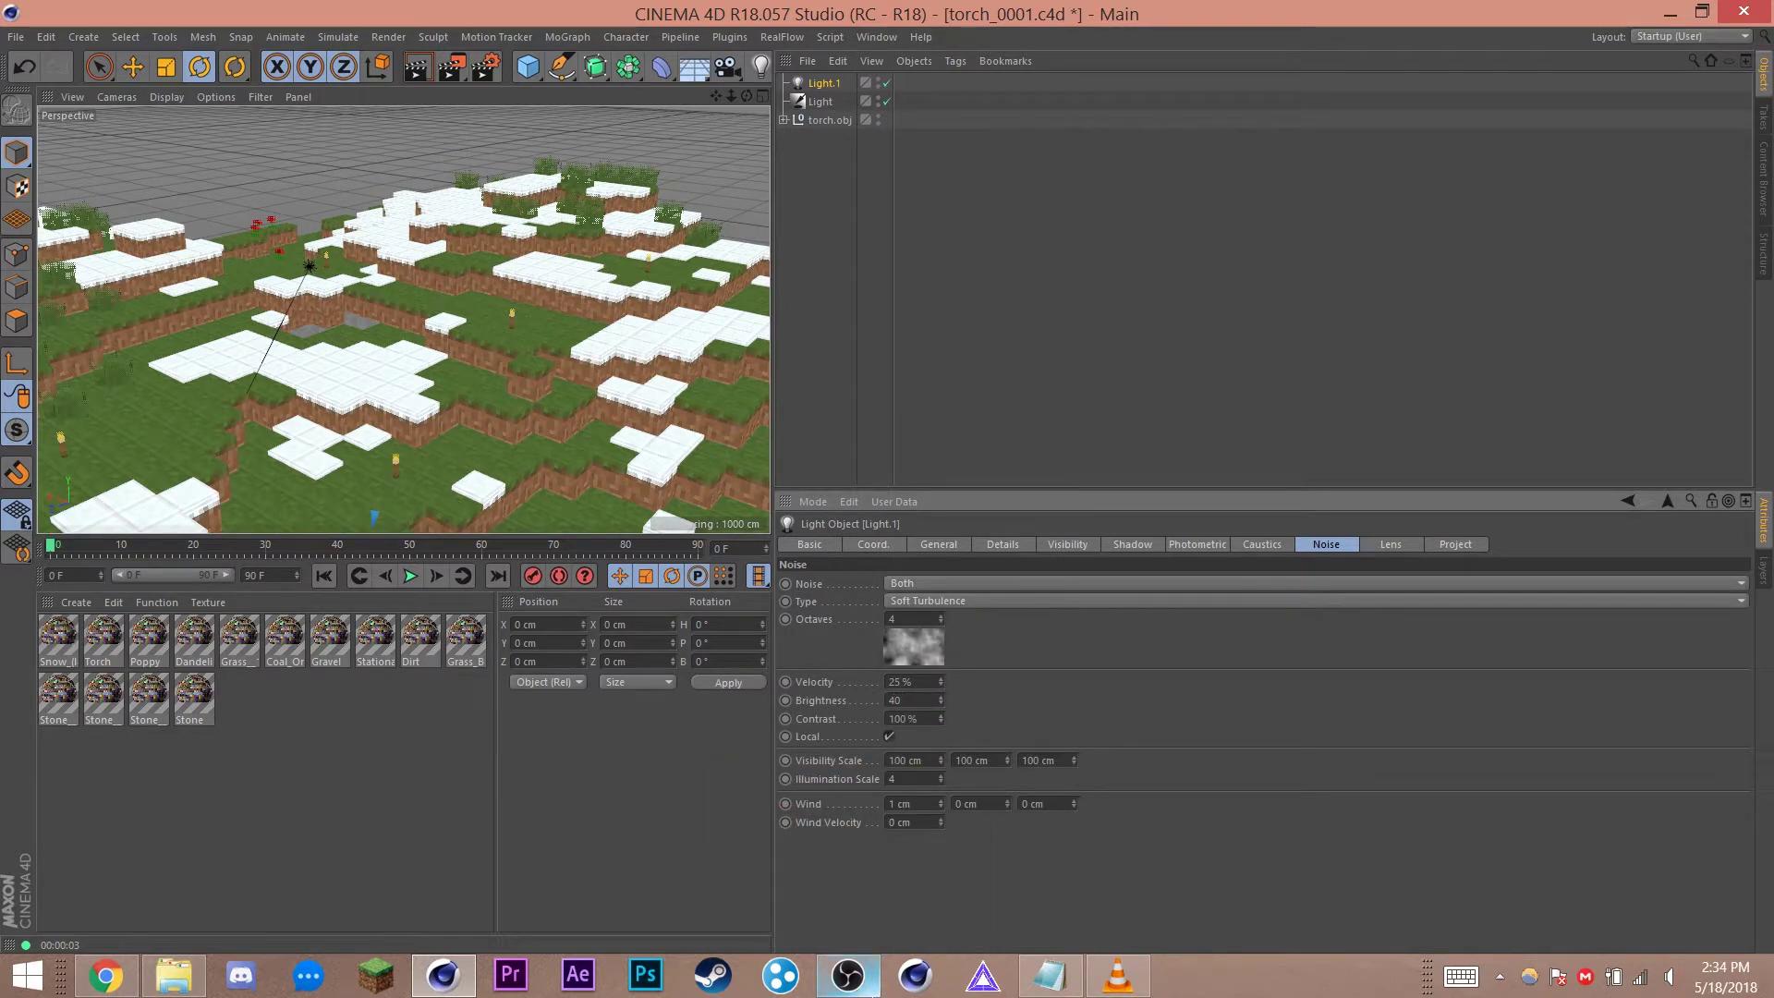
key(Return)
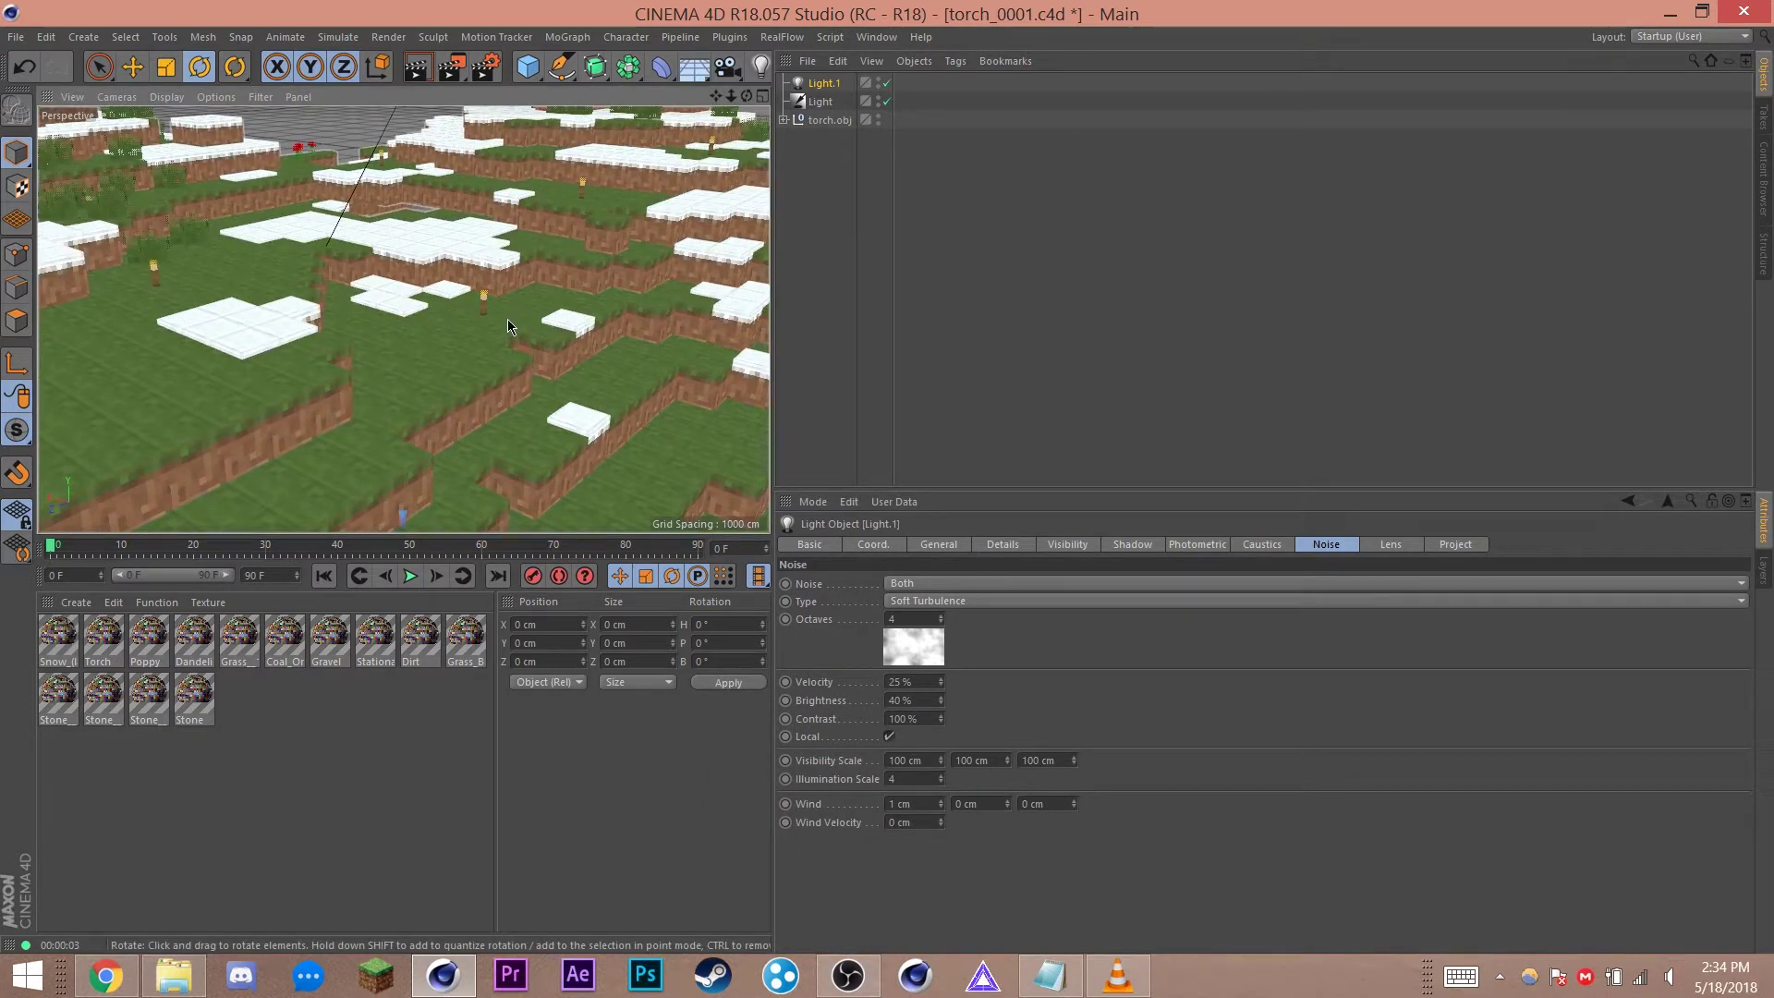
Step: Raise Light.1 with the Move tool and shift it over a torch
middle_click(508, 322)
key(e)
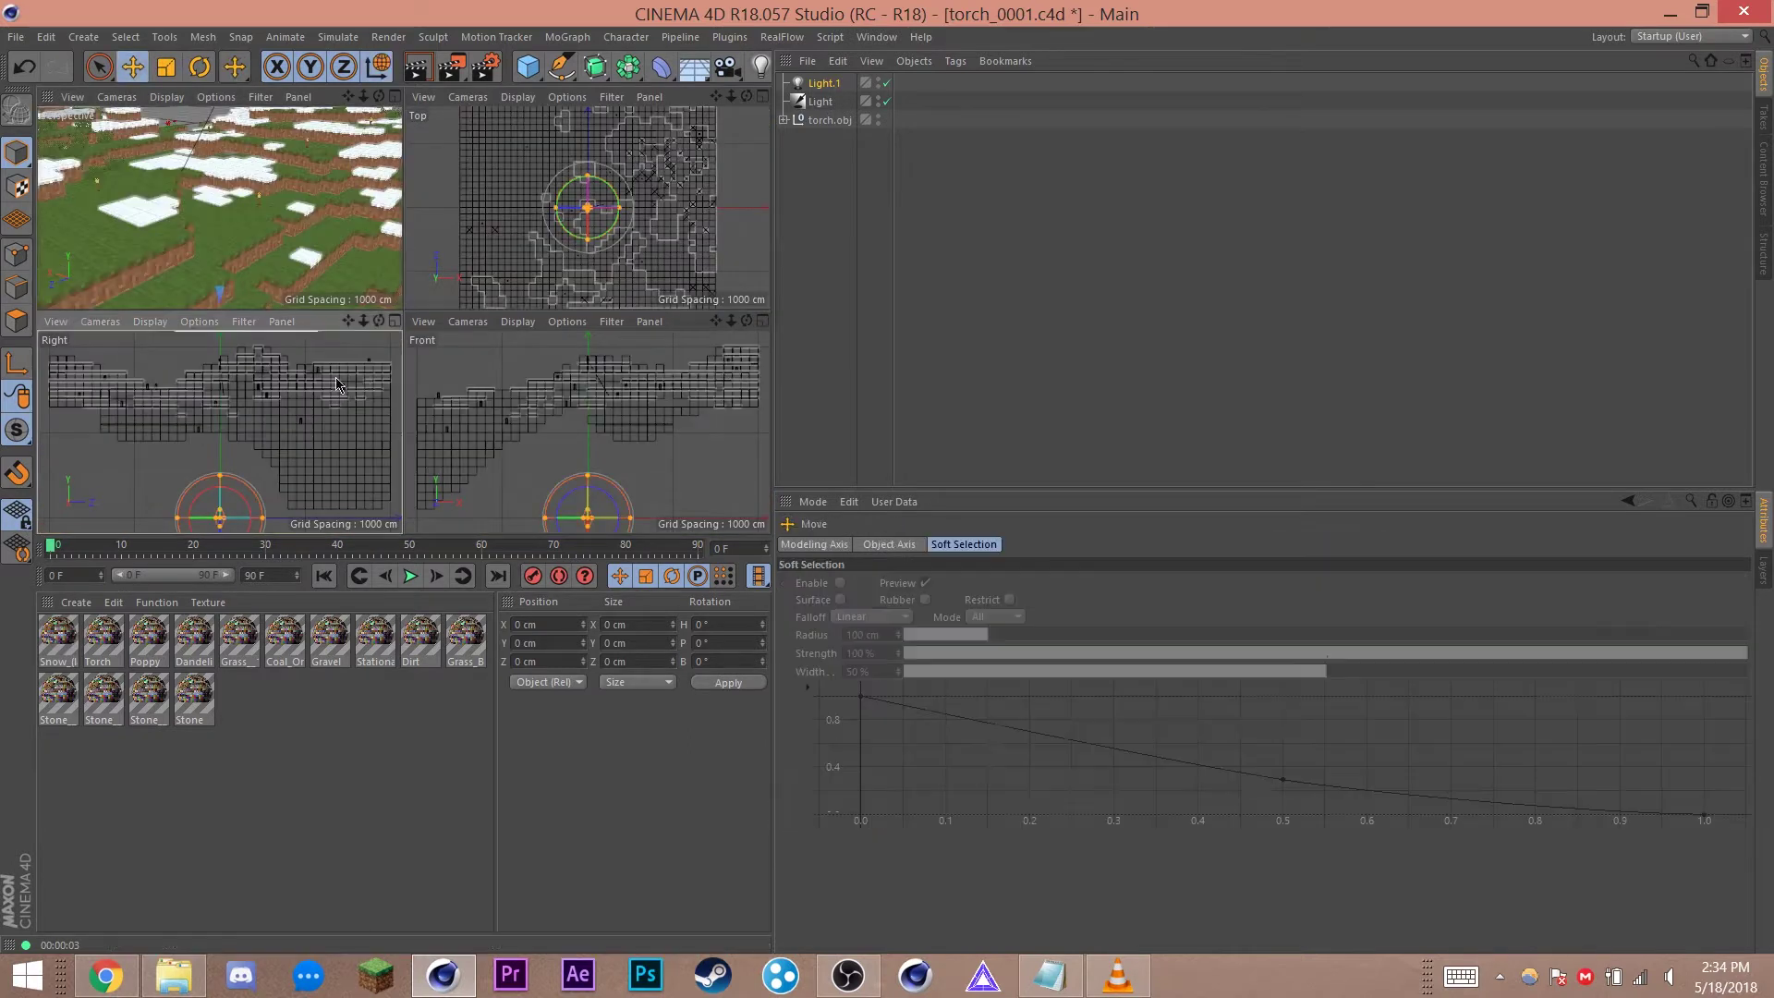
drag(223, 488, 222, 356)
middle_click(340, 182)
scroll(341, 182, up, 5)
drag(420, 249, 597, 319)
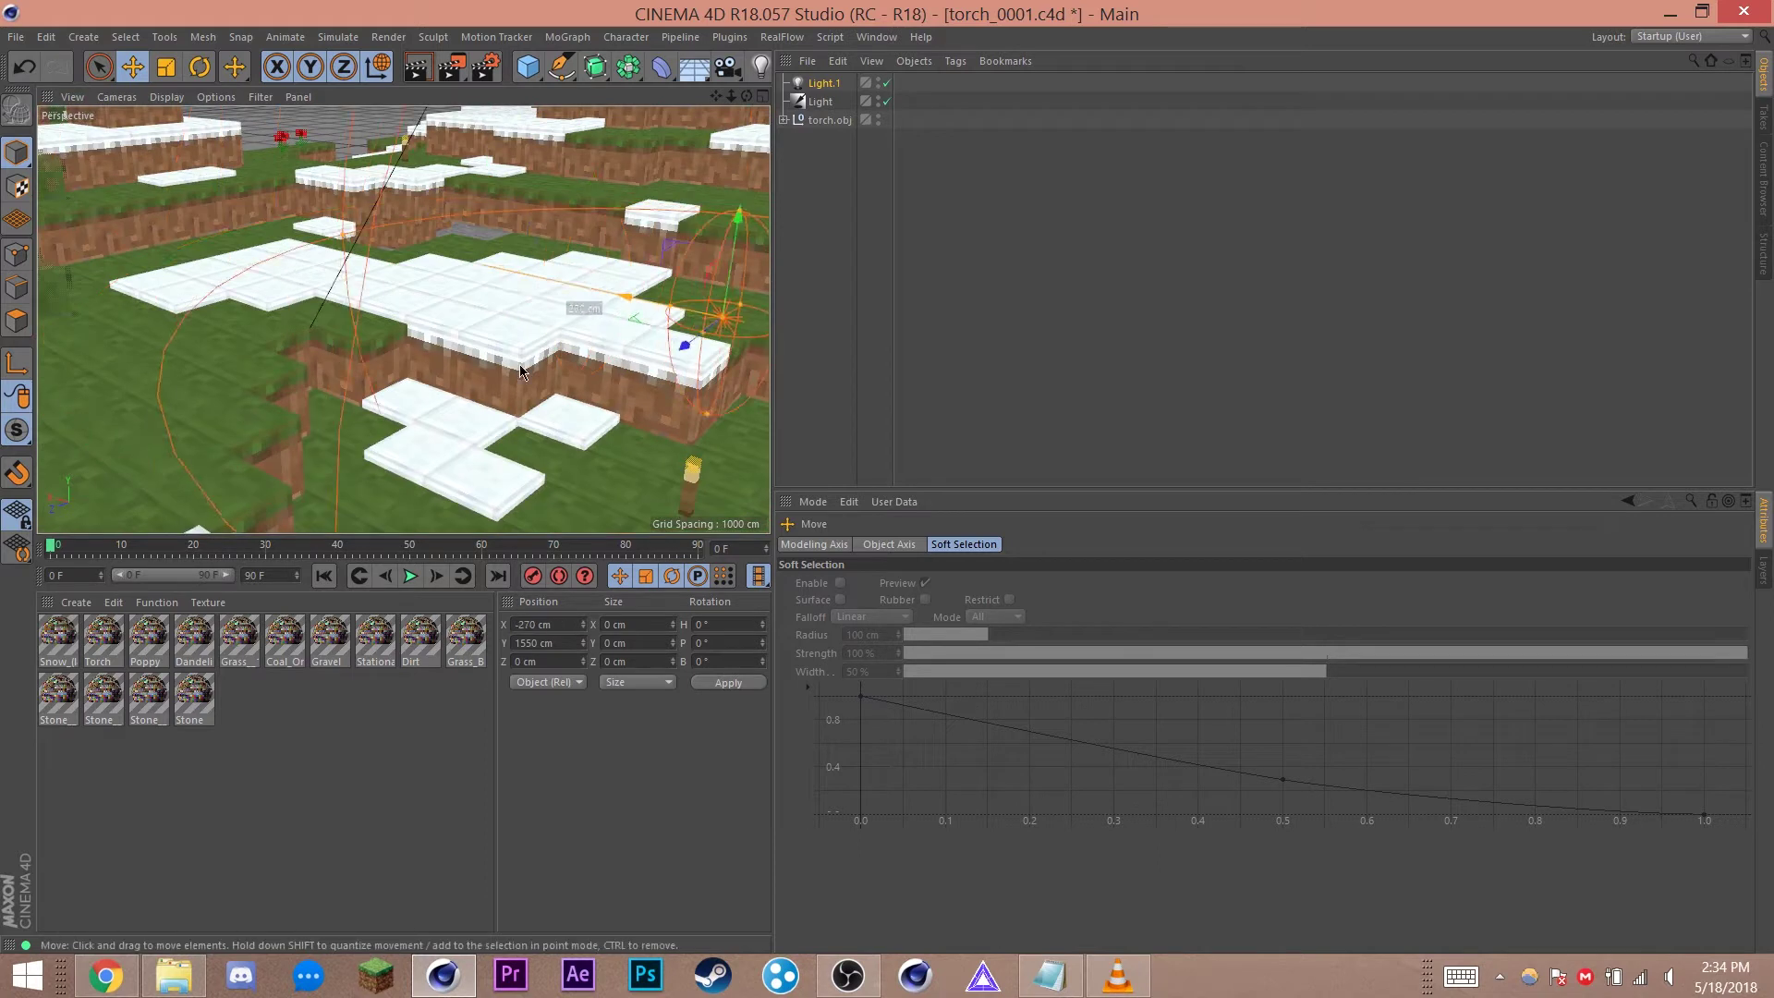
alt+middle_drag(647, 342, 453, 305)
drag(489, 210, 502, 335)
Step: Fine-tune the light's position just above the torch and preview it with interactive render
scroll(499, 490, up, 5)
alt+drag(499, 489, 397, 462)
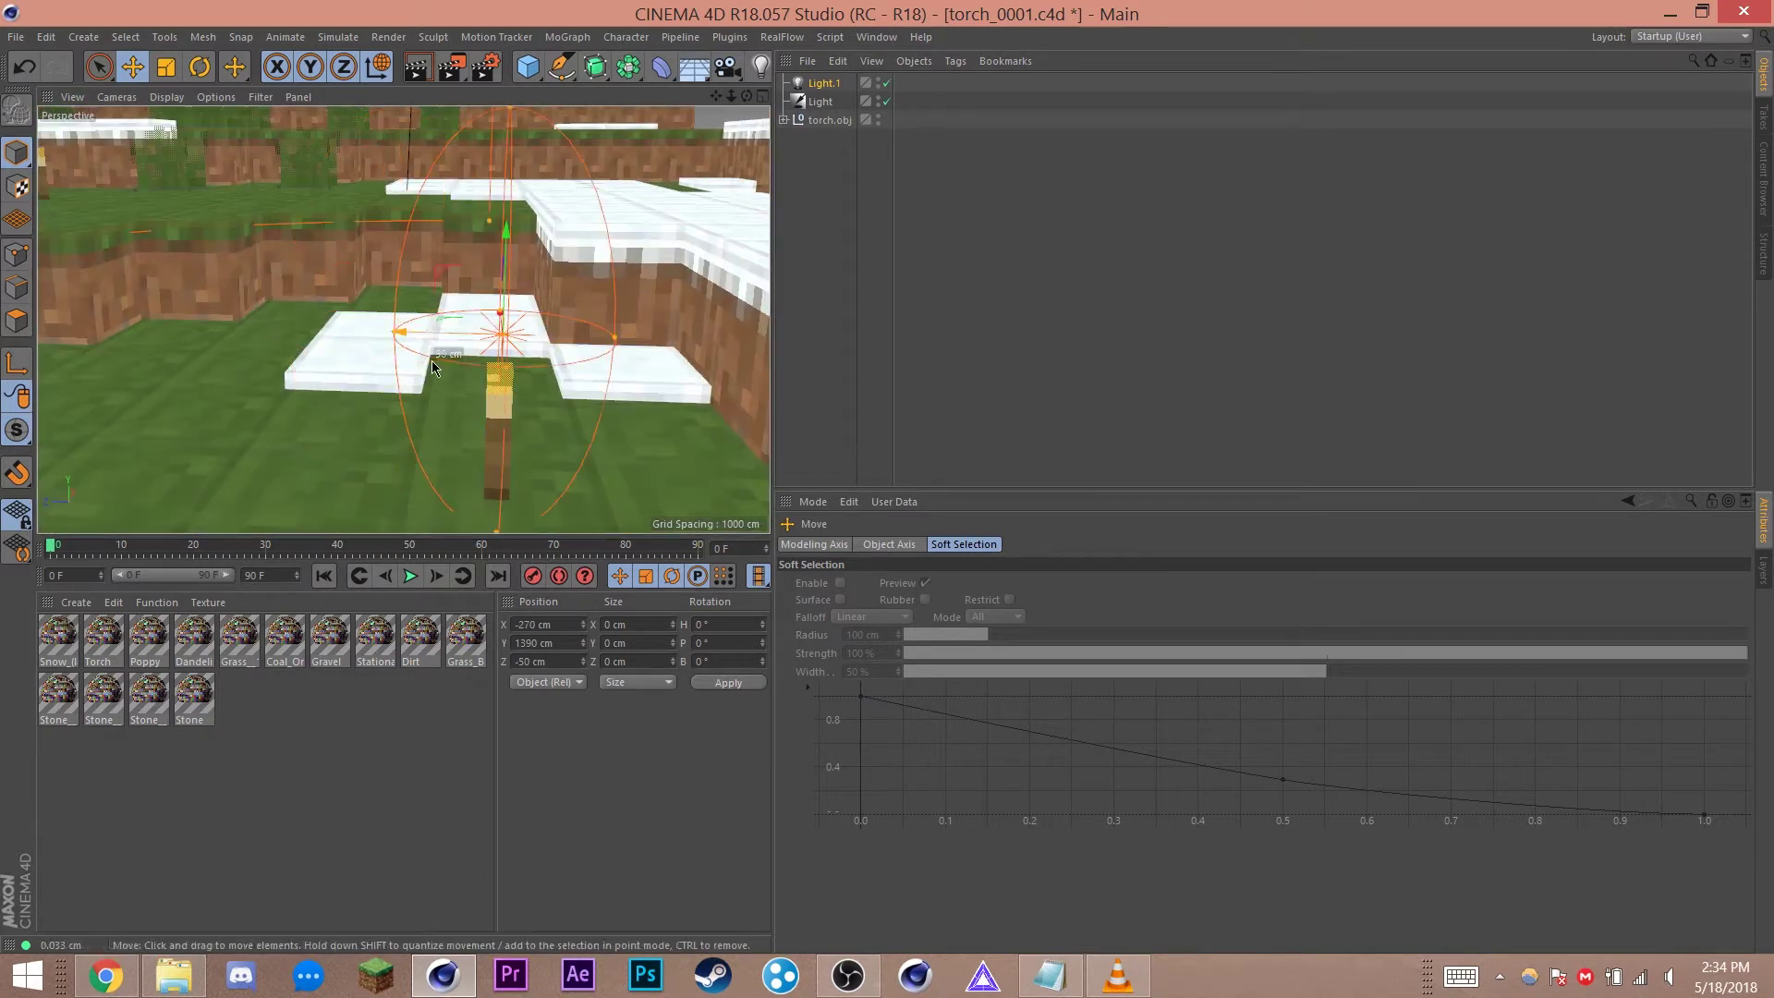
drag(337, 340, 439, 343)
alt+drag(462, 388, 591, 416)
drag(439, 335, 403, 334)
alt+drag(471, 425, 424, 360)
drag(487, 321, 593, 357)
scroll(593, 357, down, 5)
key(ctrl+r)
double_click(591, 356)
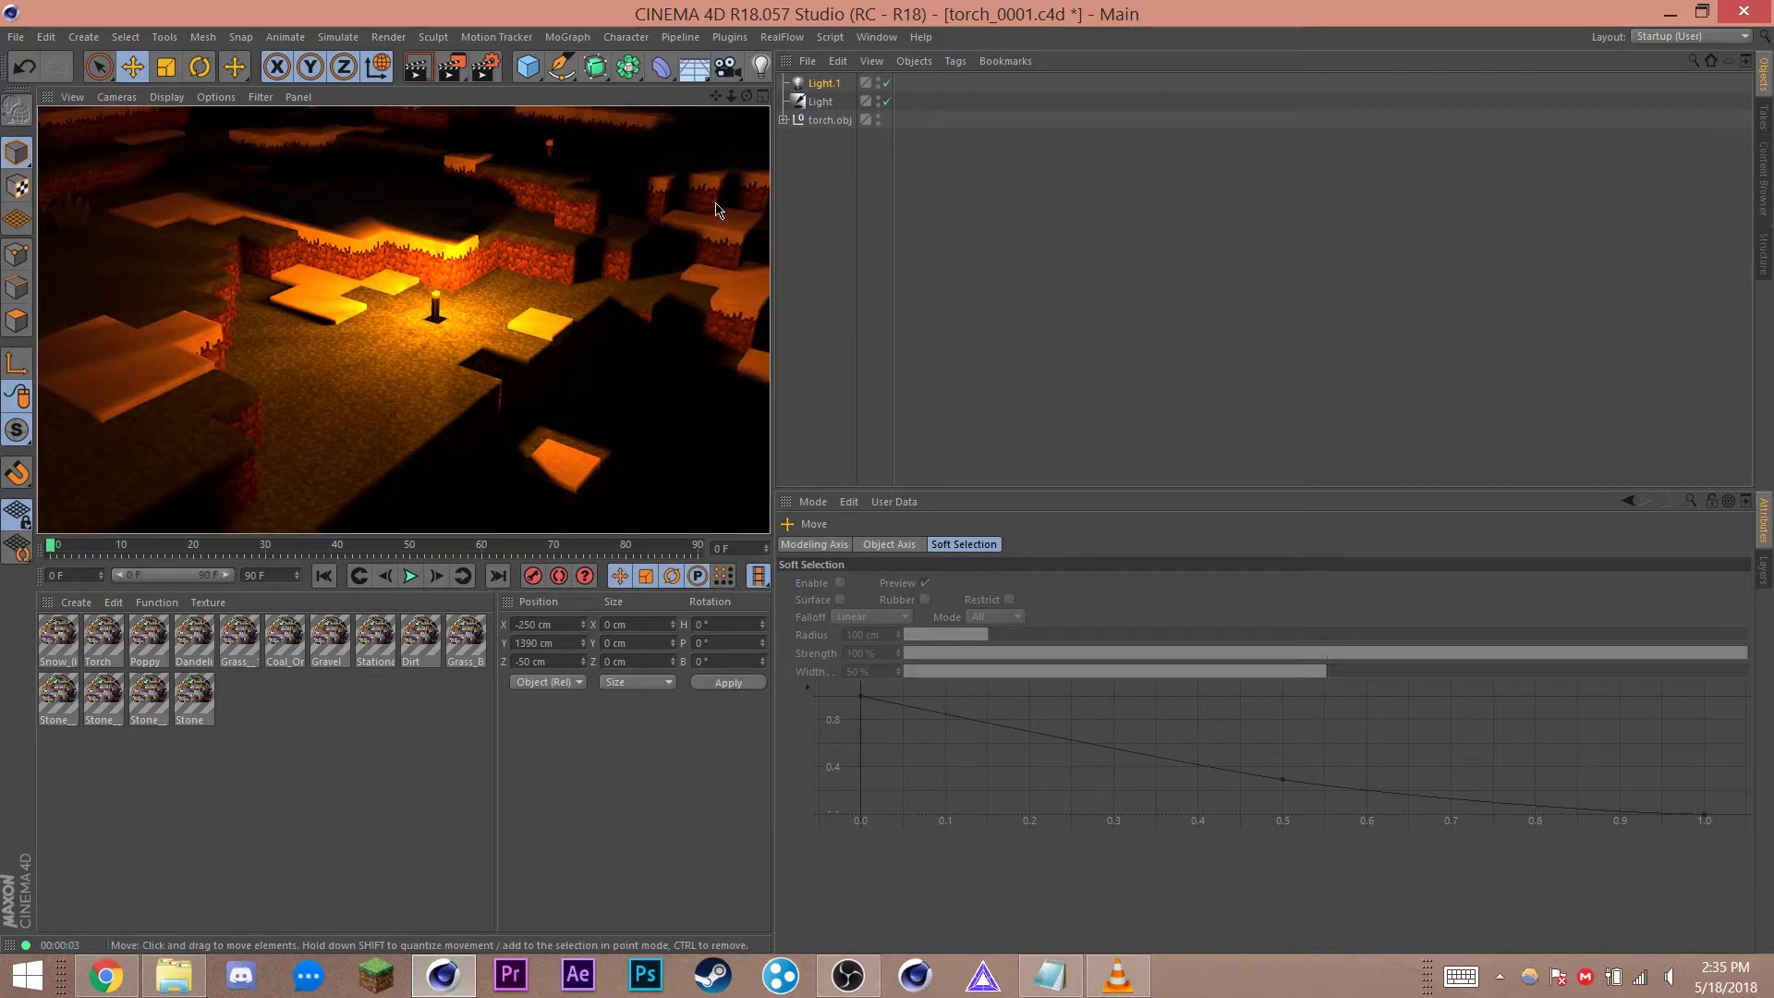
Step: Add the Torch object to the light's Project Exclude list
click(824, 83)
click(1456, 545)
click(783, 120)
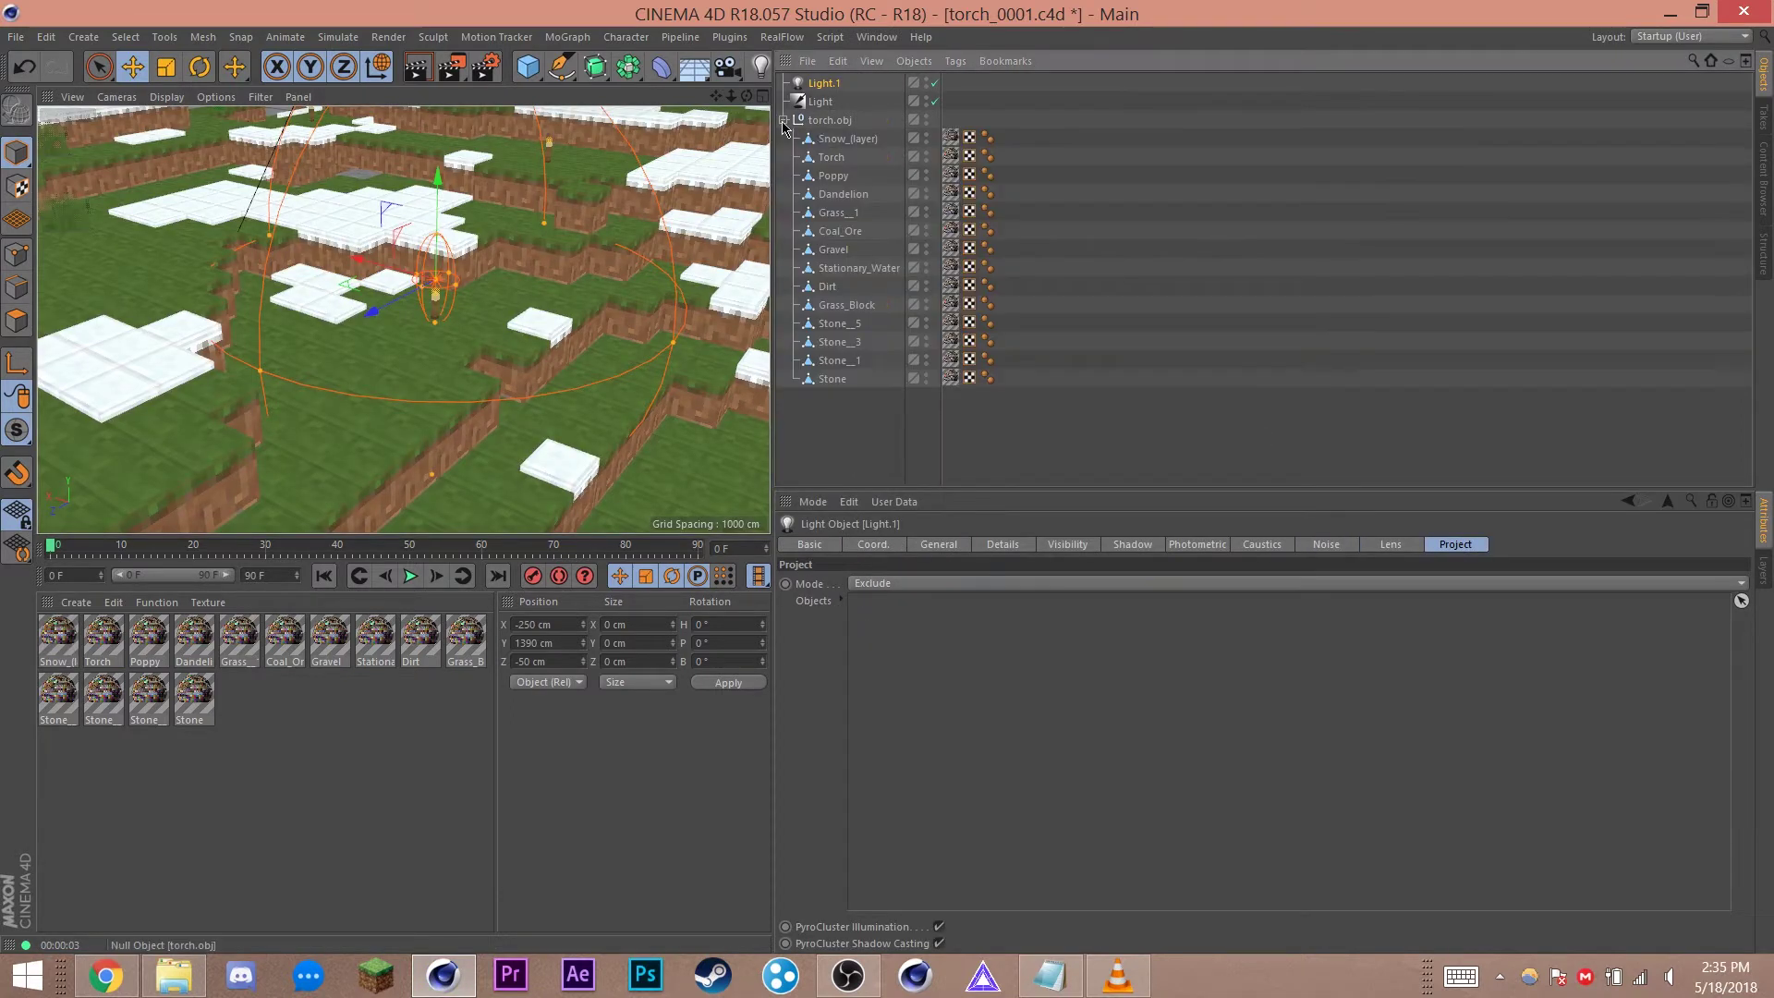
drag(831, 158, 1118, 619)
drag(1051, 711, 1050, 713)
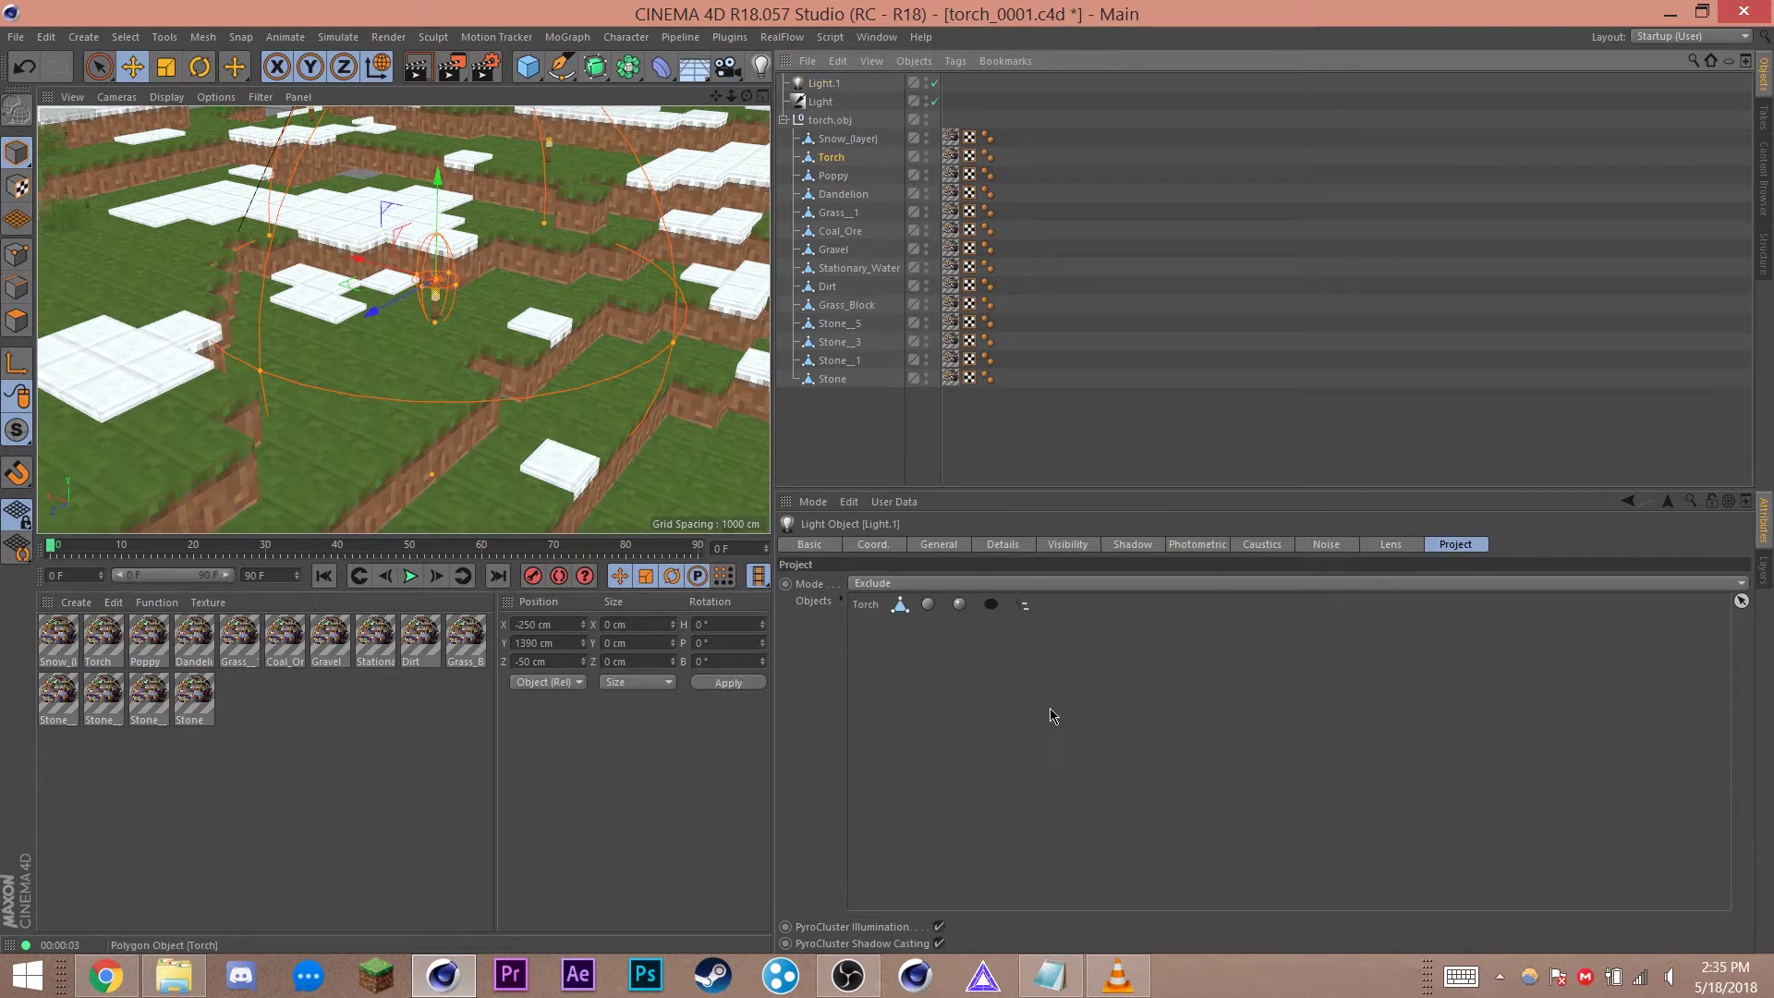
click(956, 605)
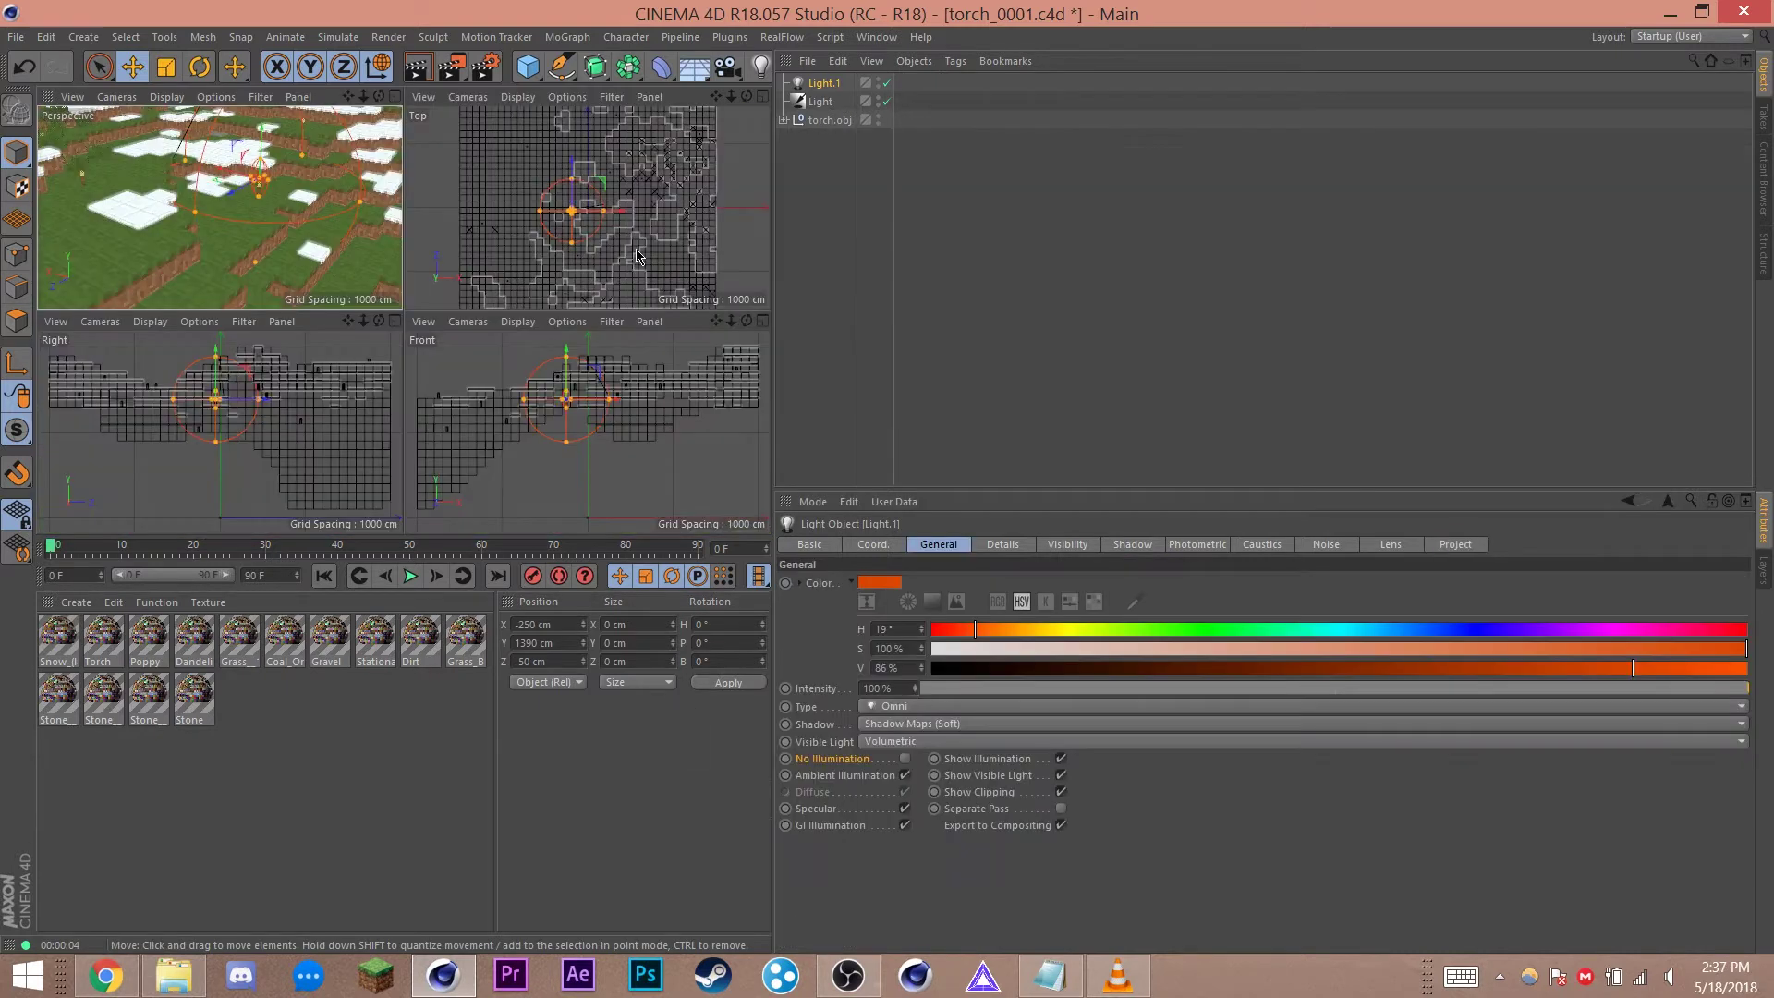
Step: In Top view, Ctrl-drag copies of the orange light onto other torches
middle_click(482, 141)
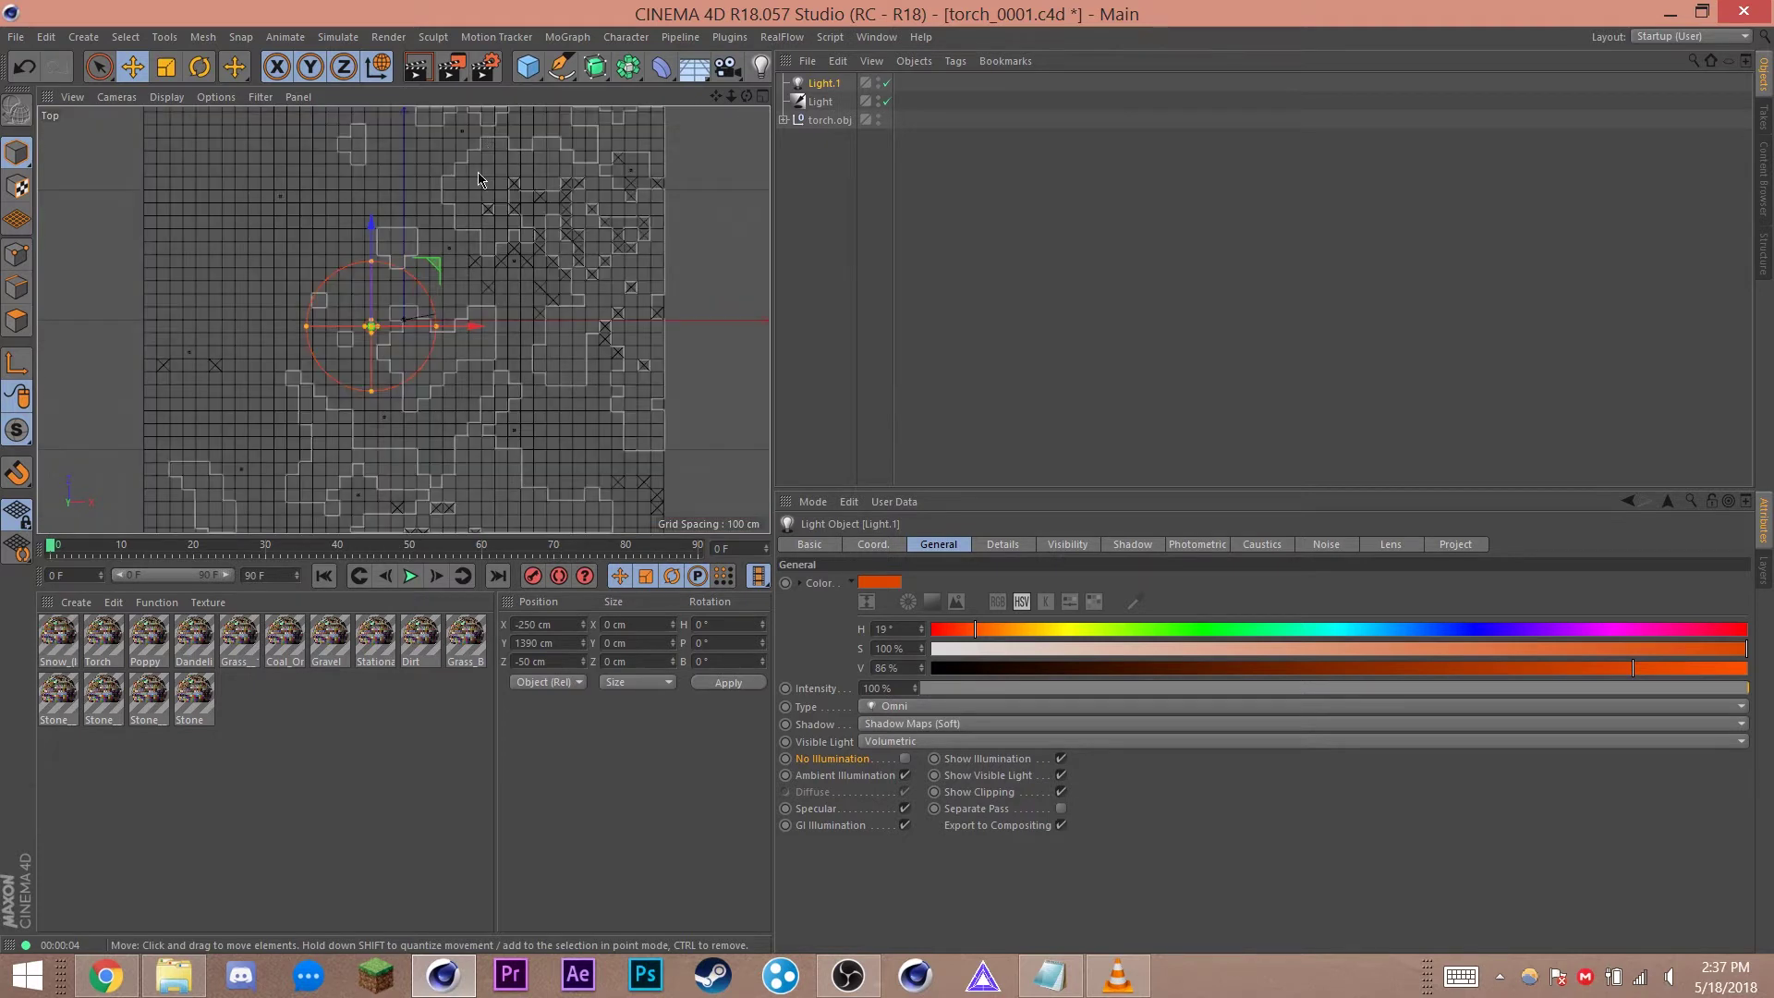
scroll(476, 202, up, 1)
scroll(426, 287, up, 3)
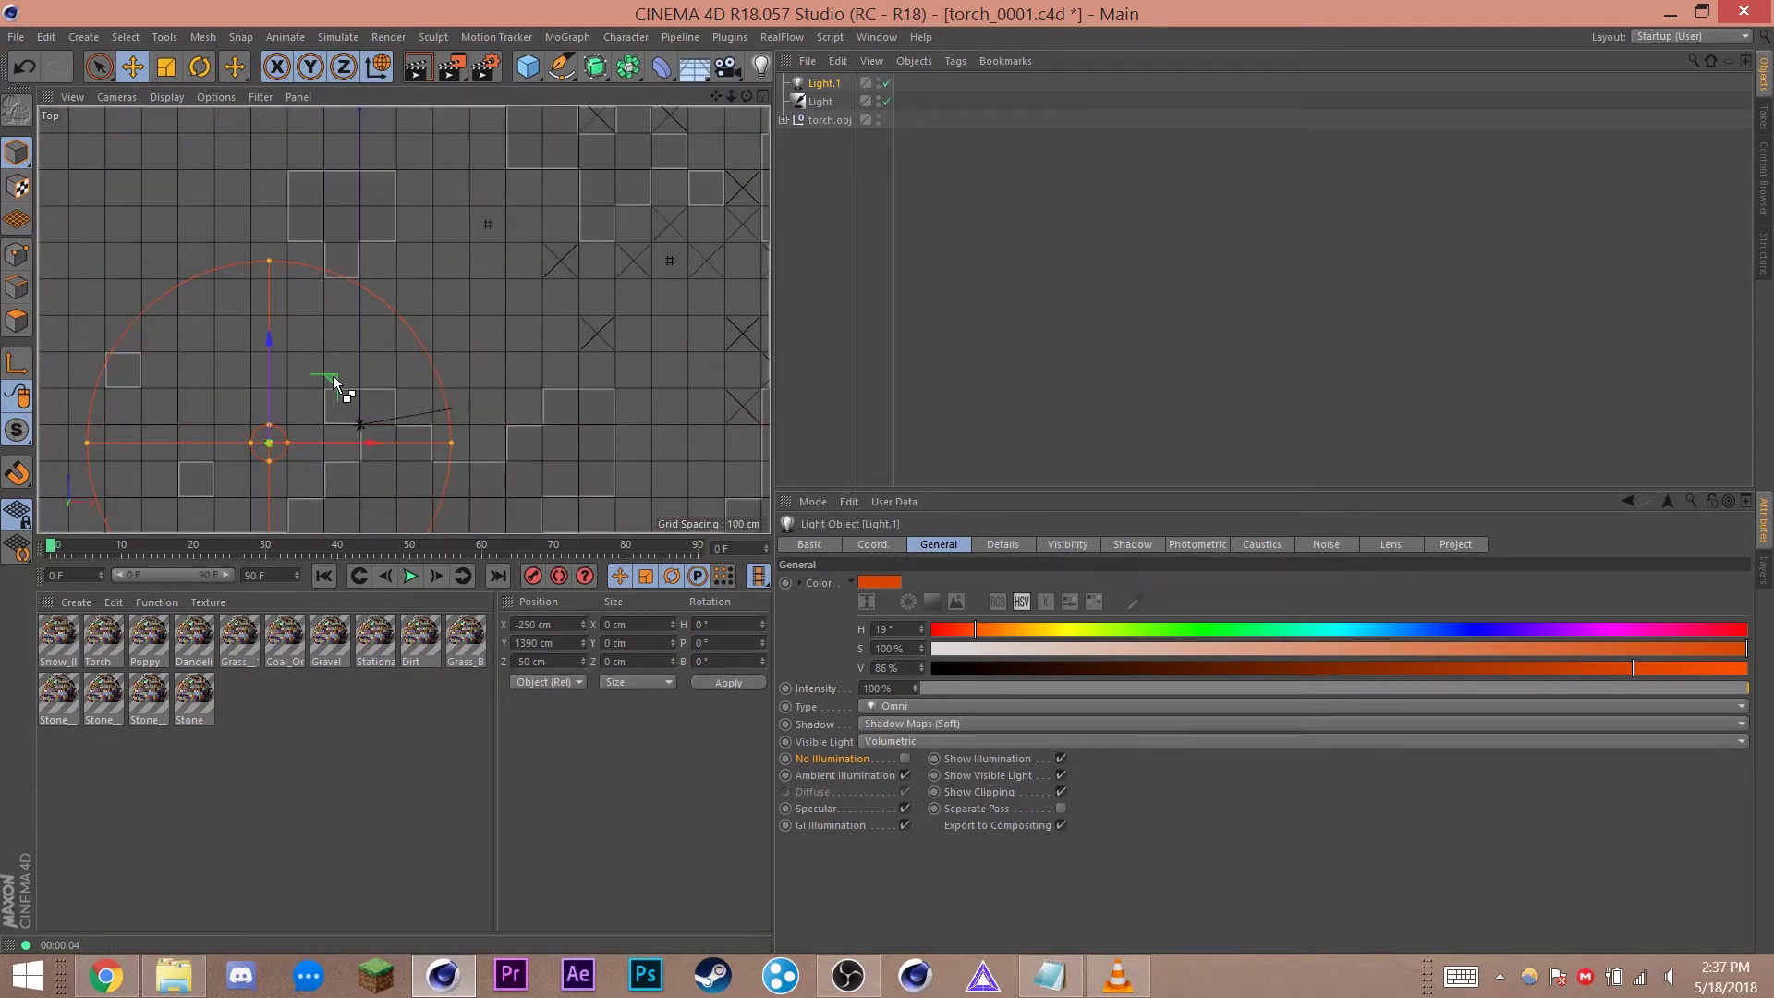
drag(334, 377, 547, 153)
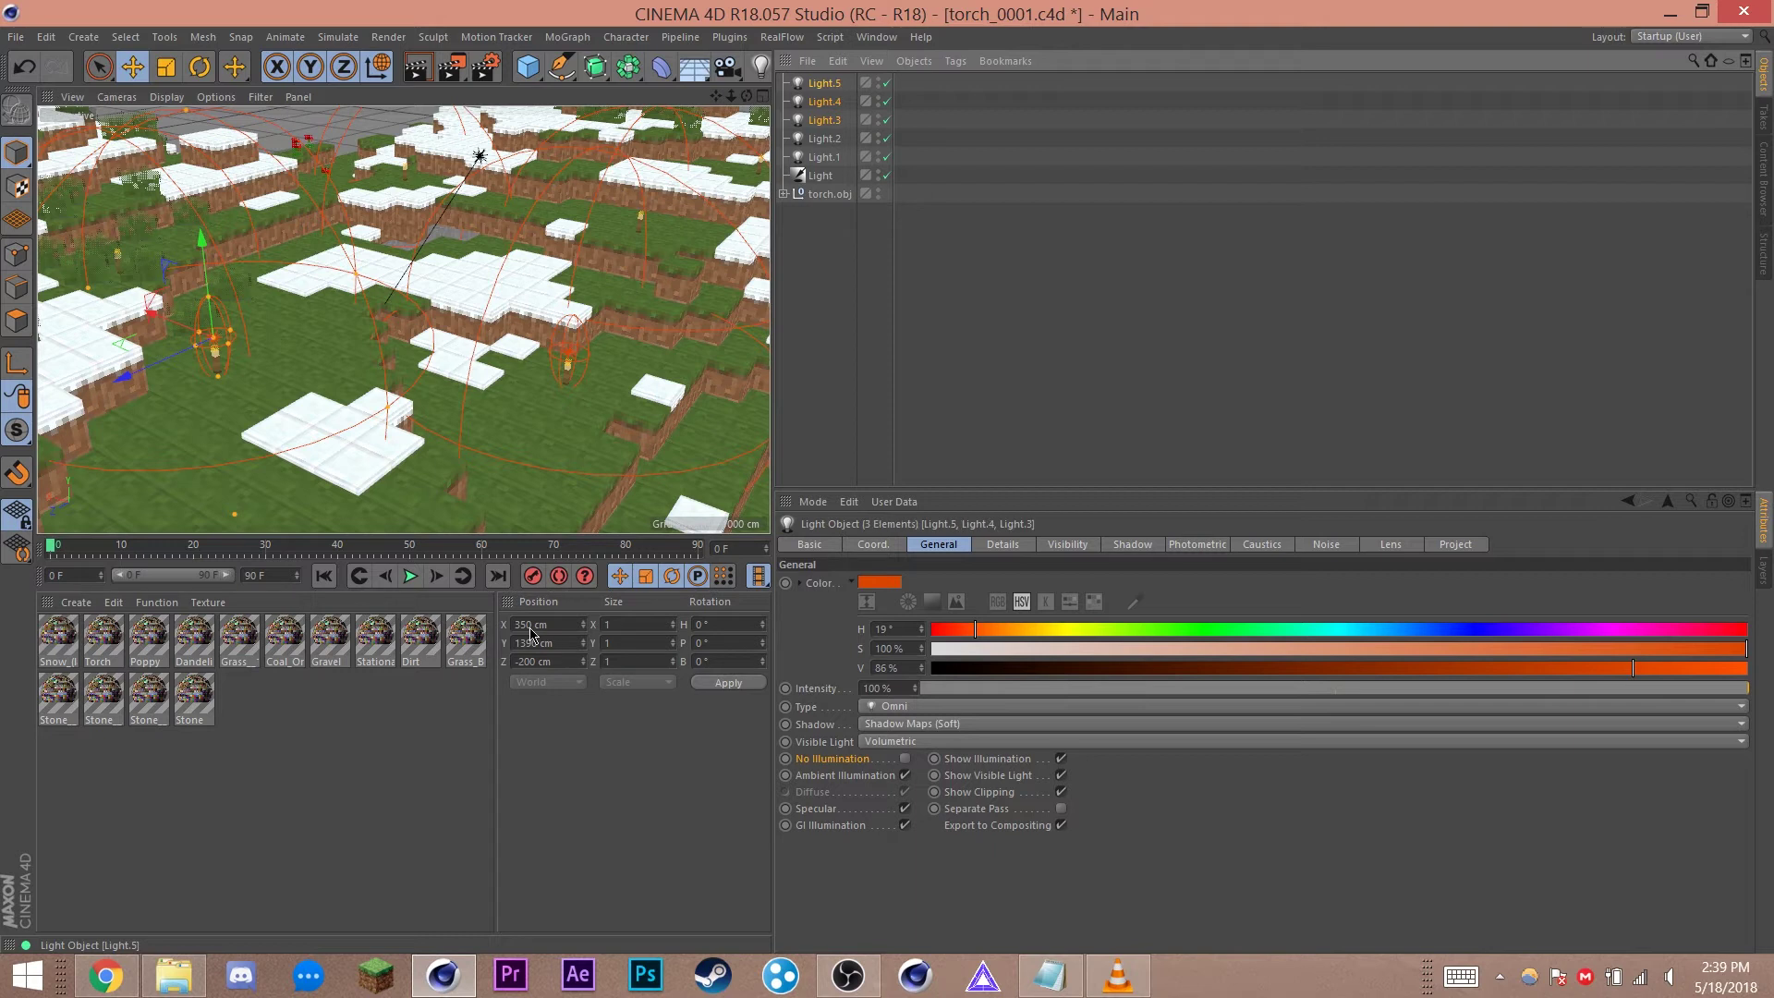
Step: Set the three copies' Y to 1590 cm, deselect them, and pan across the terrain
click(526, 644)
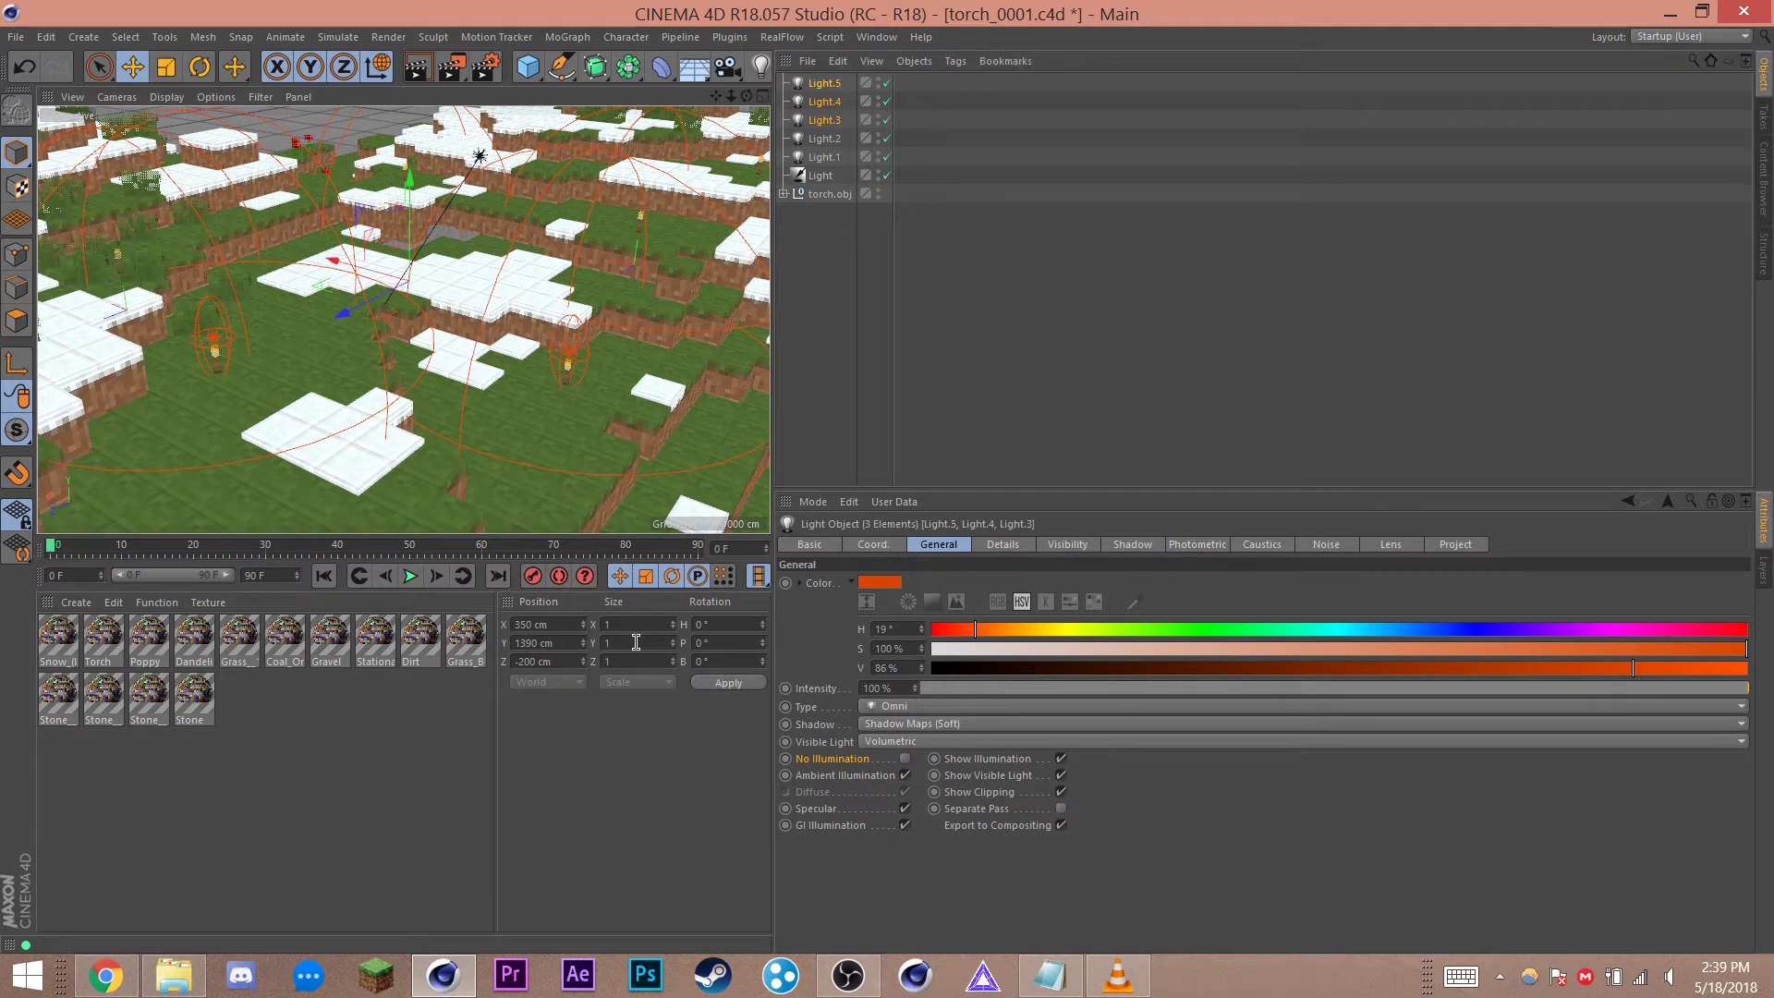
key(Return)
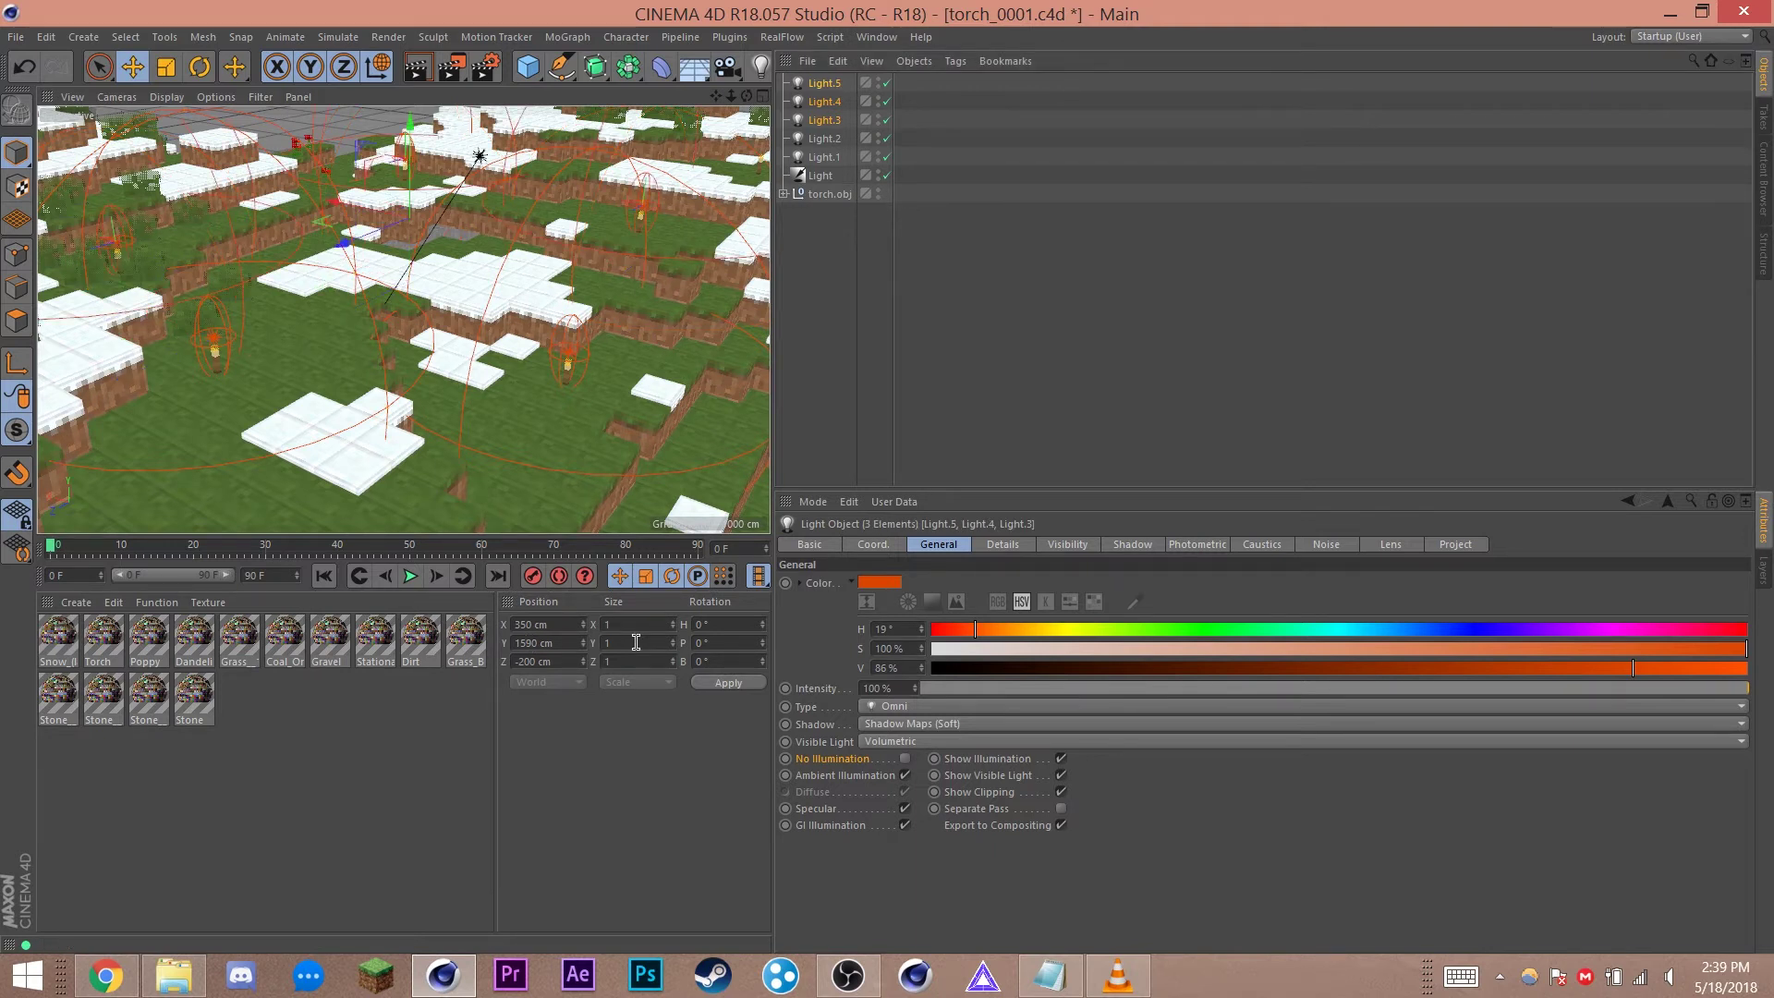
click(994, 343)
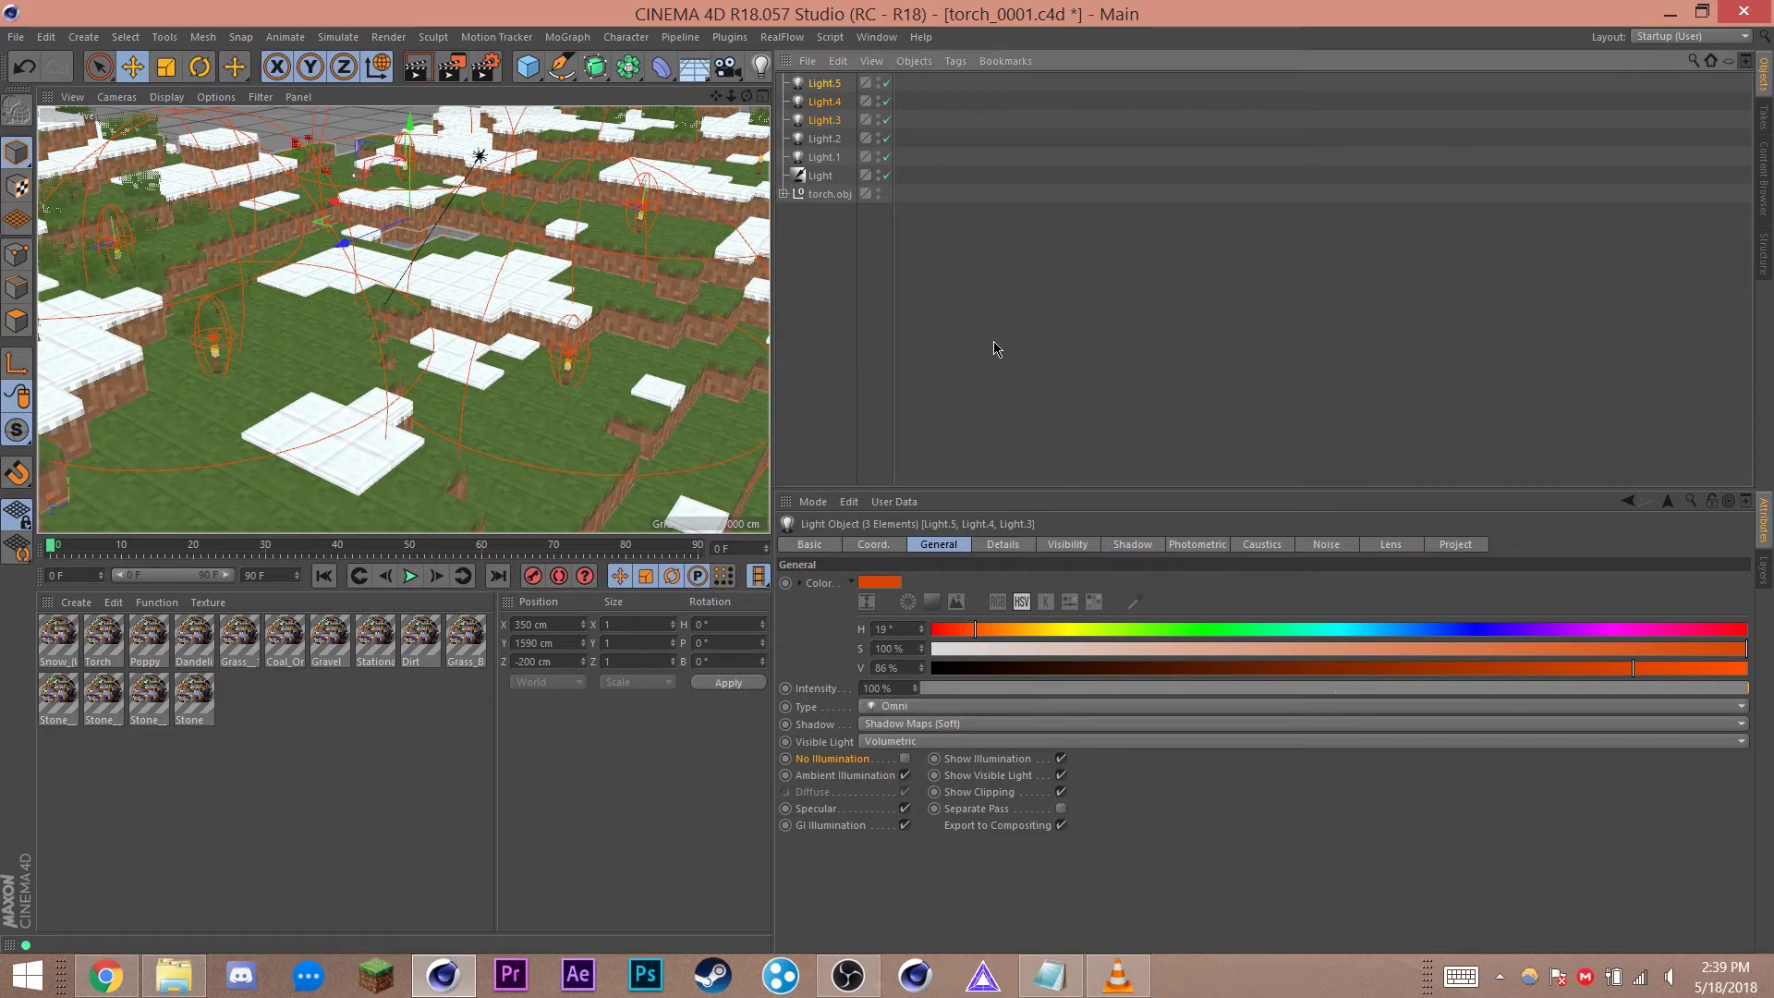
scroll(595, 365, up, 1)
scroll(562, 395, down, 5)
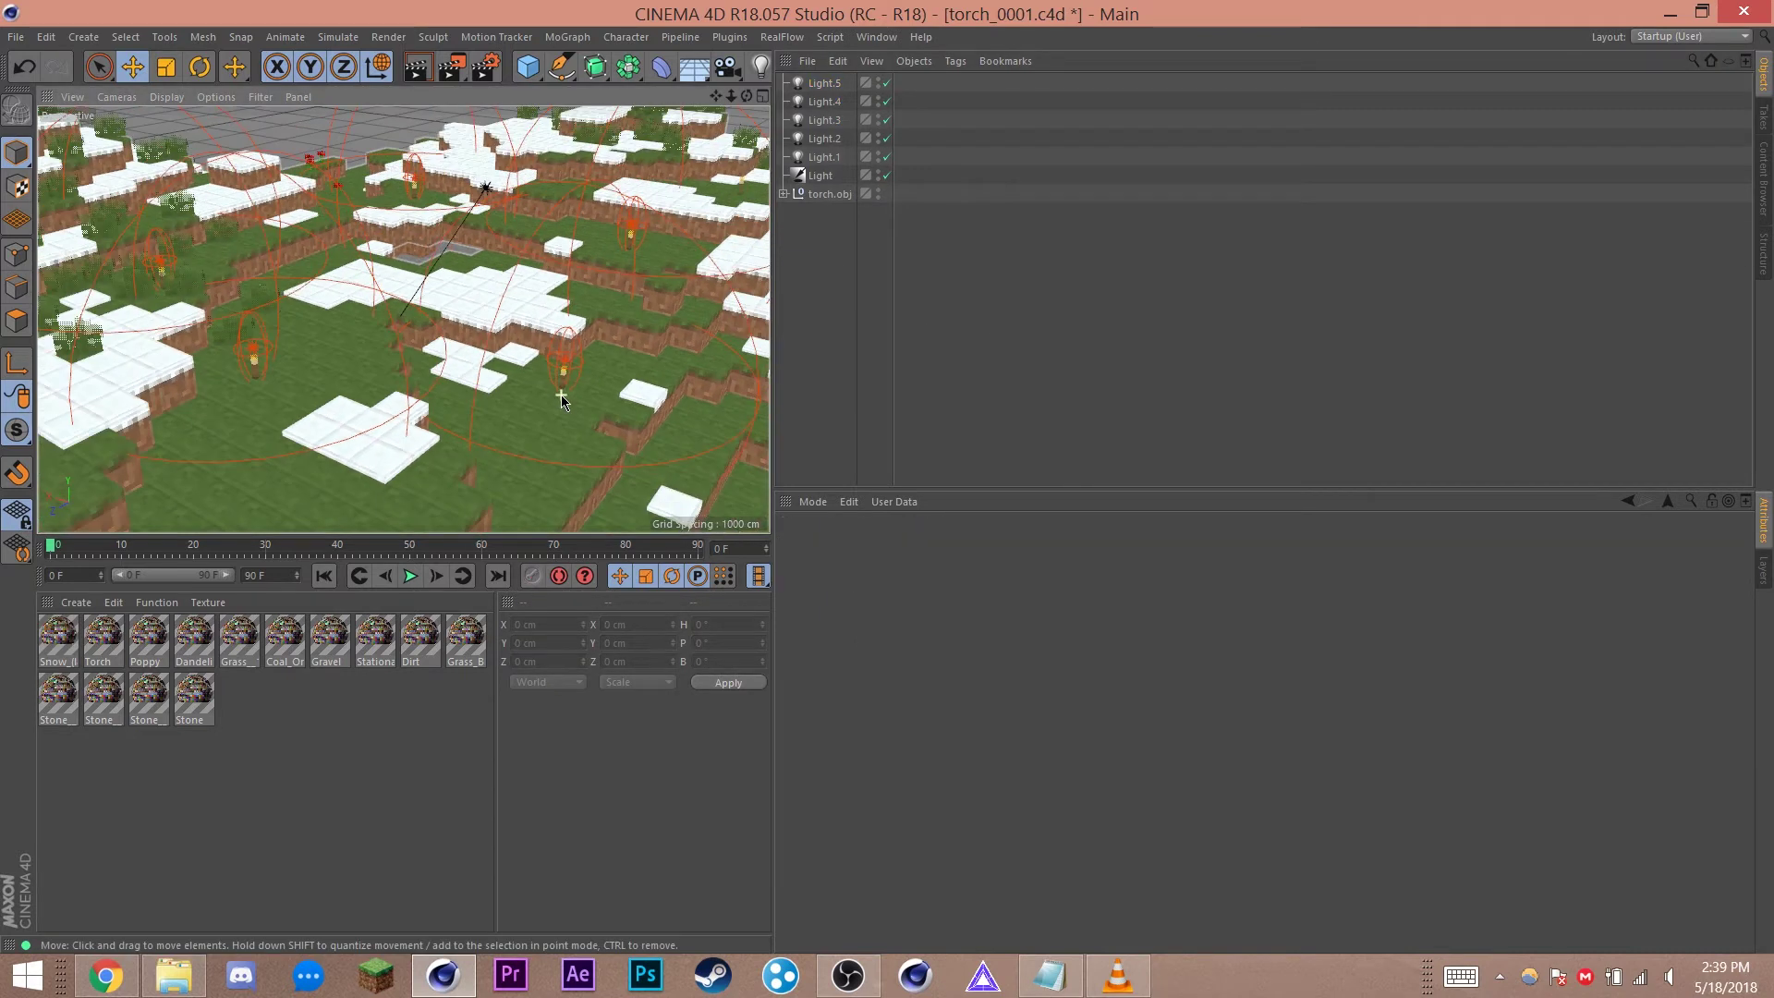
middle_drag(561, 395, 494, 395)
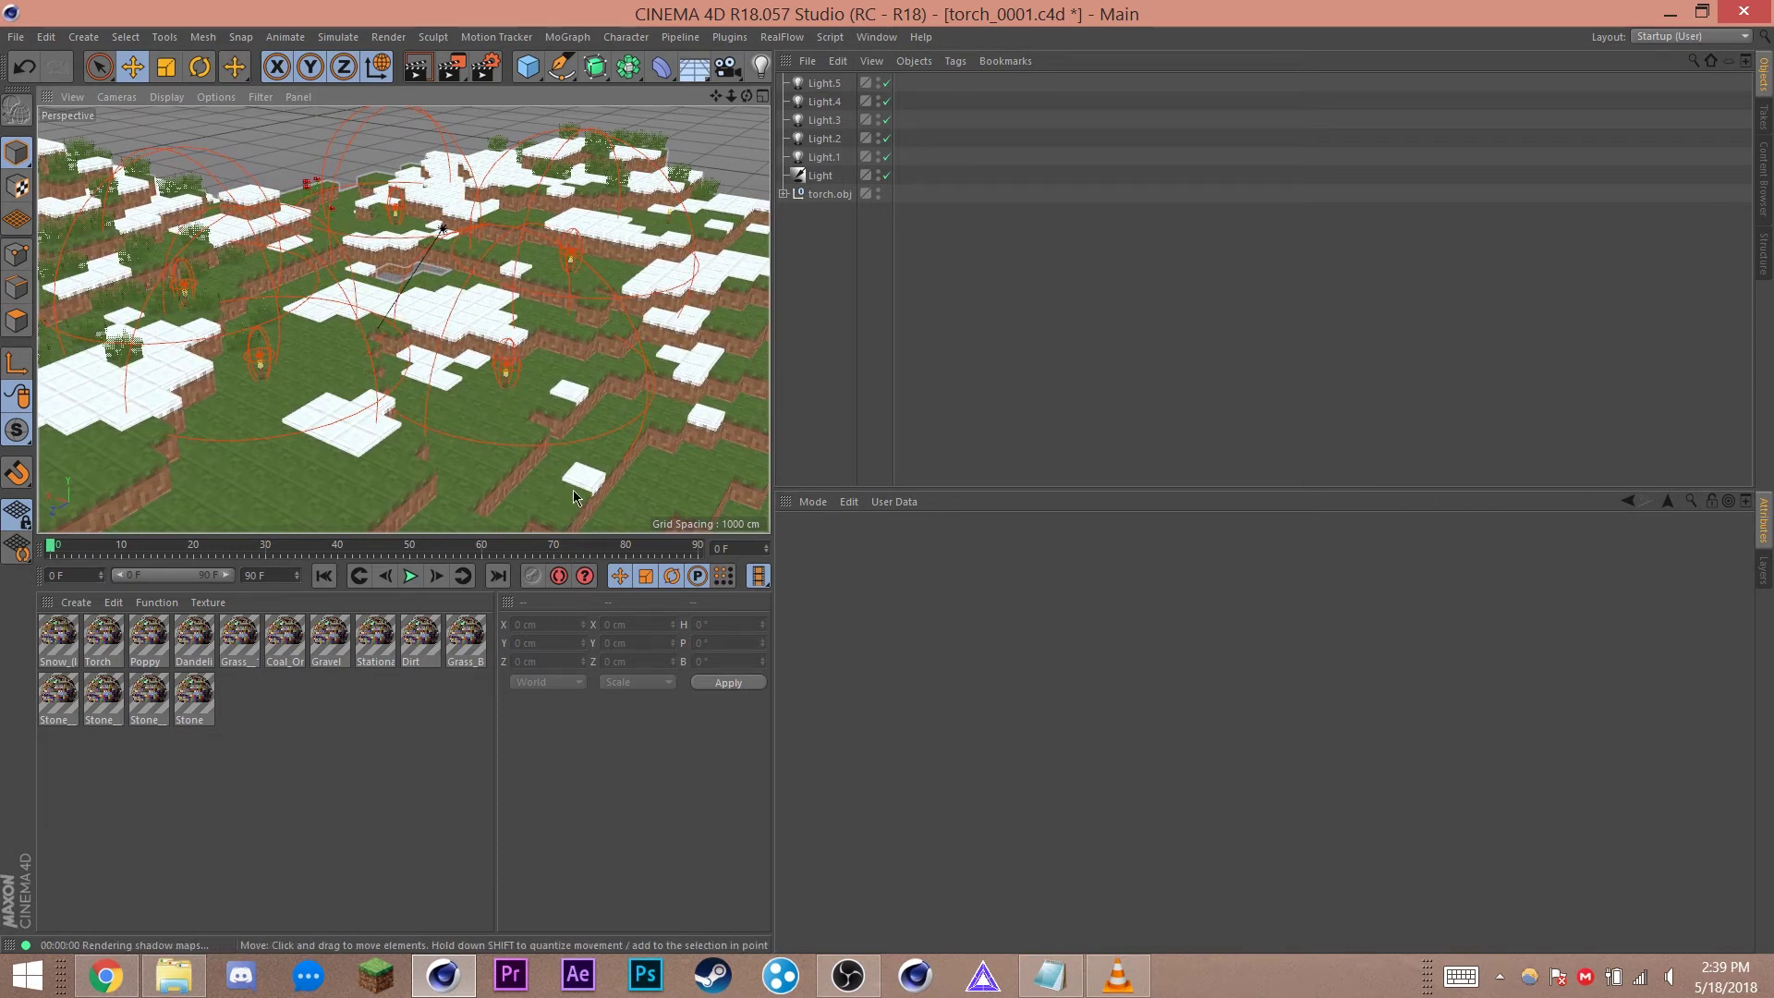